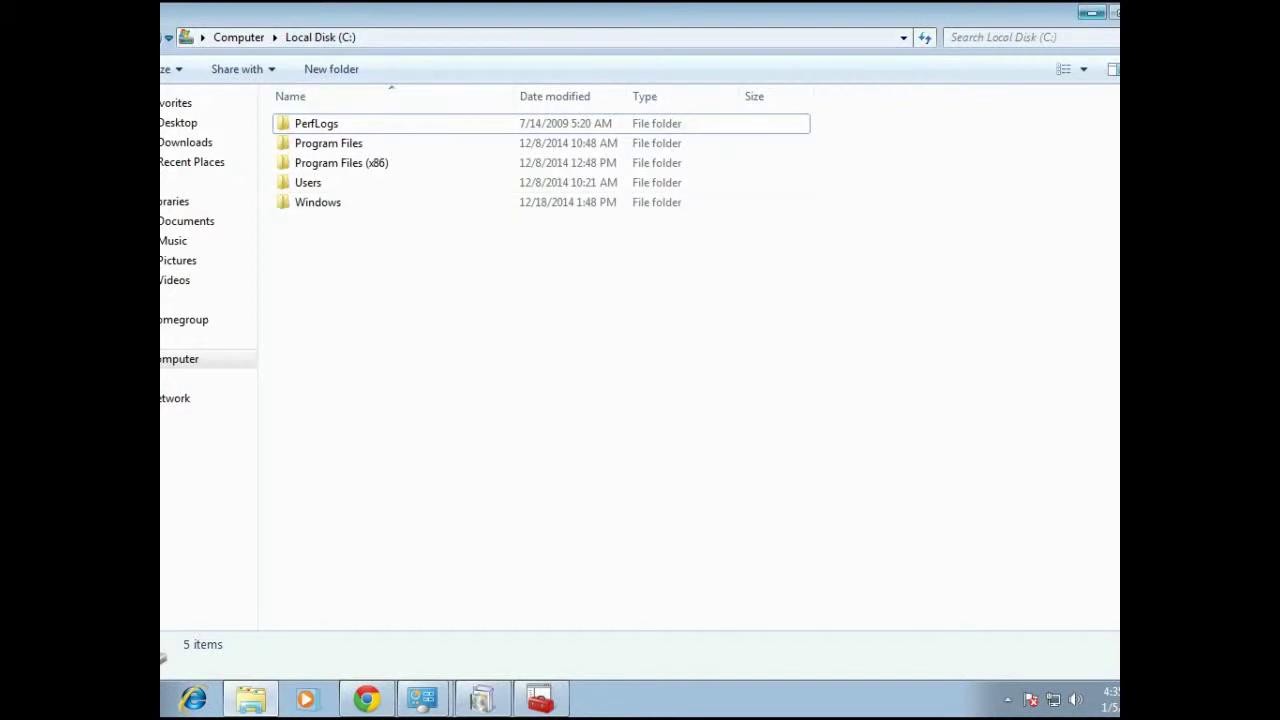
Minimize the Local Disk (C:) Explorer window so the Windows 7 desktop is showing
click(250, 698)
mouse_move(421, 698)
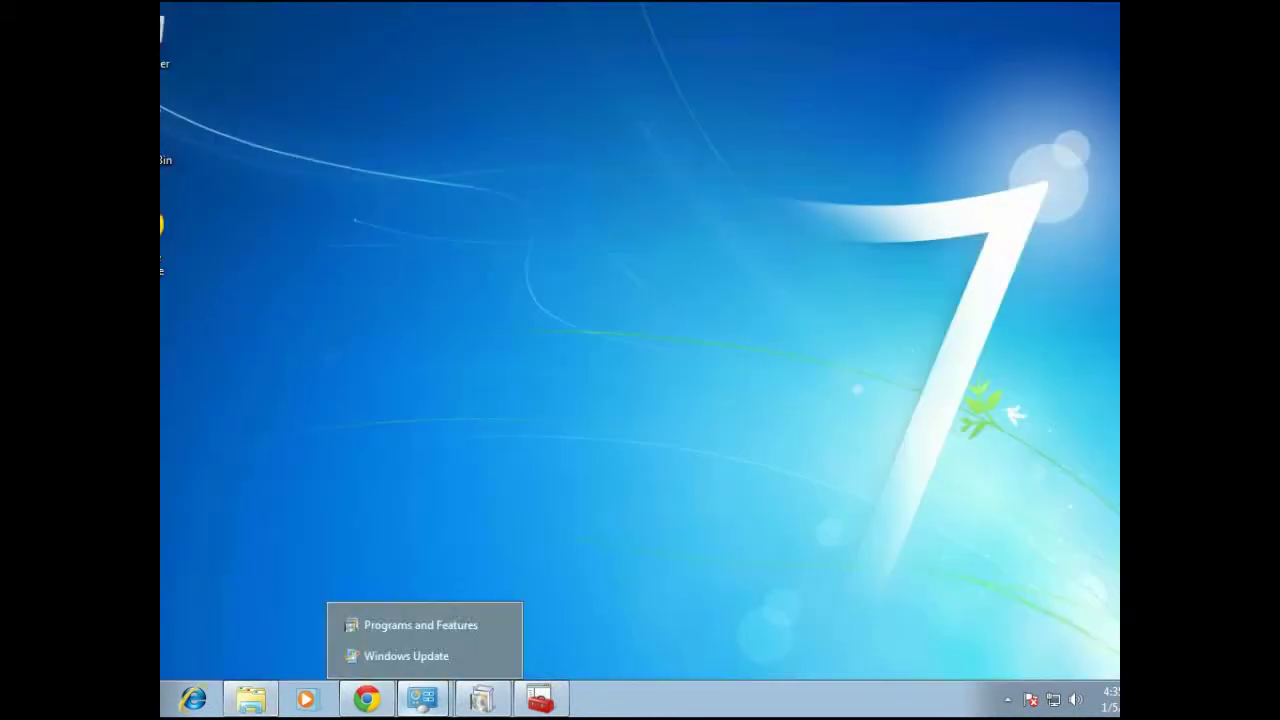
Restore Programs and Features and expand Media Features in the Windows Features dialog, then minimize it
click(420, 625)
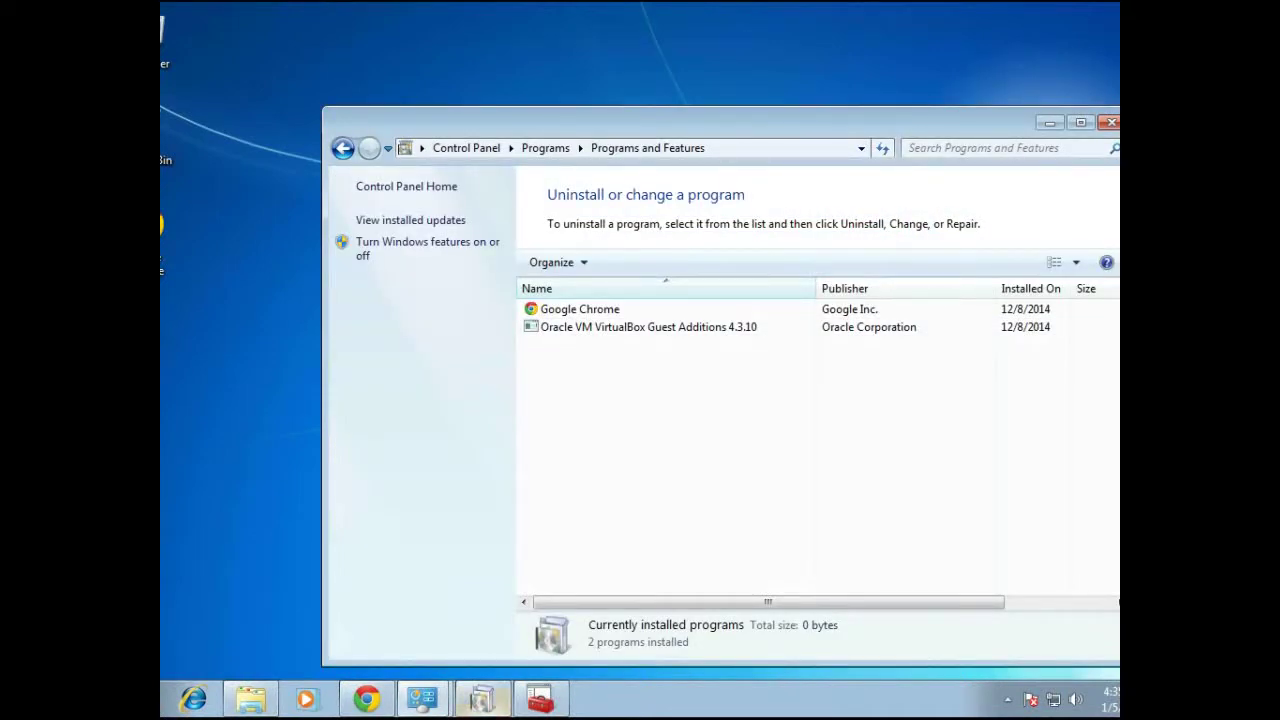
click(427, 242)
drag(640, 207, 297, 188)
click(251, 318)
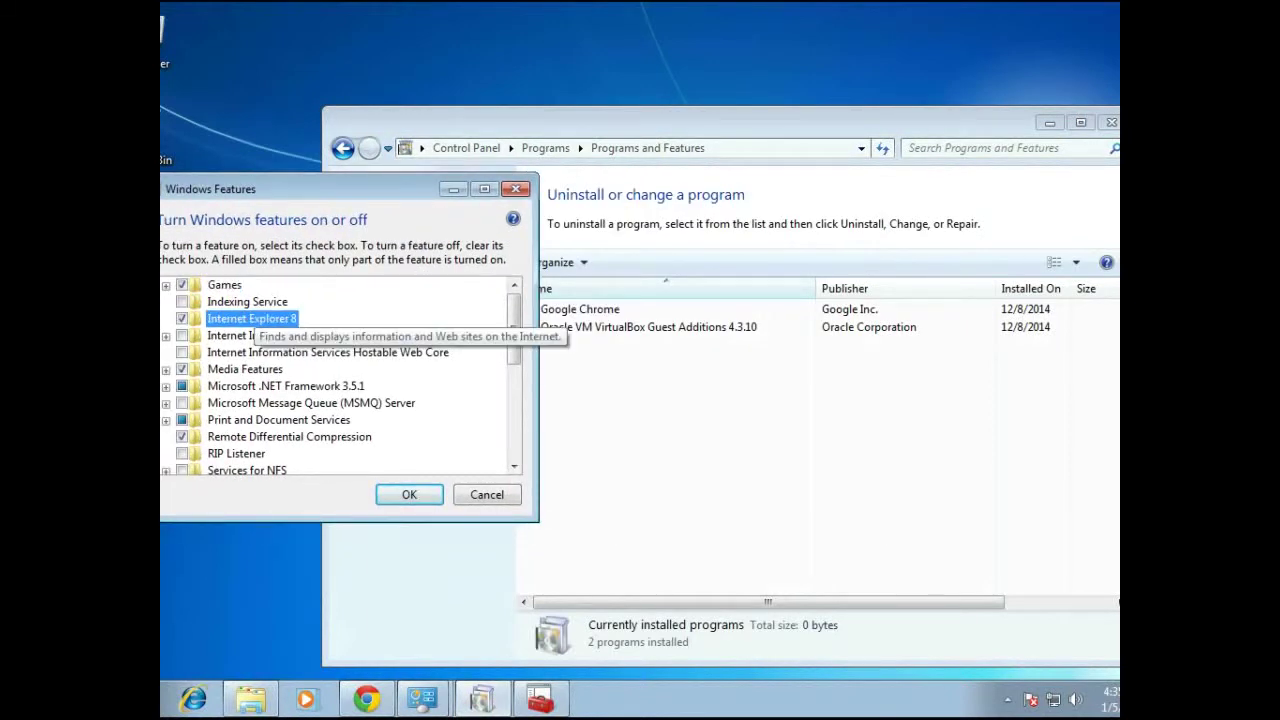
click(245, 369)
click(166, 369)
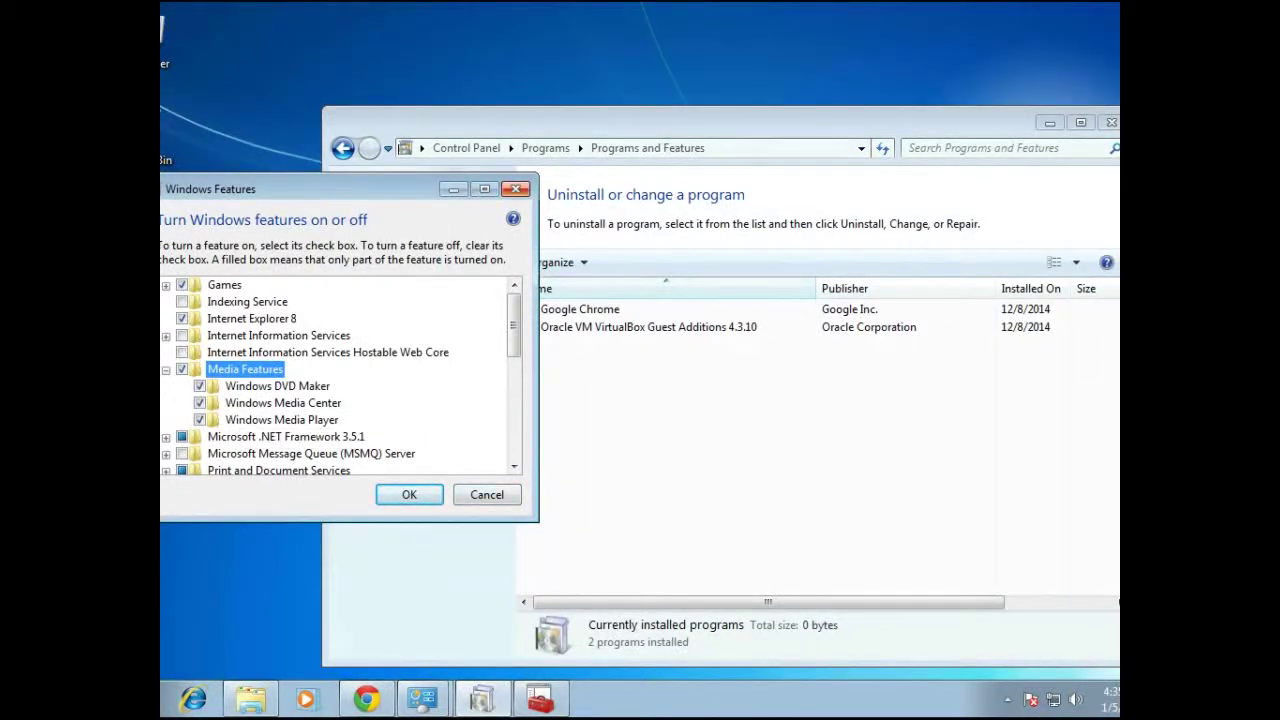
click(454, 189)
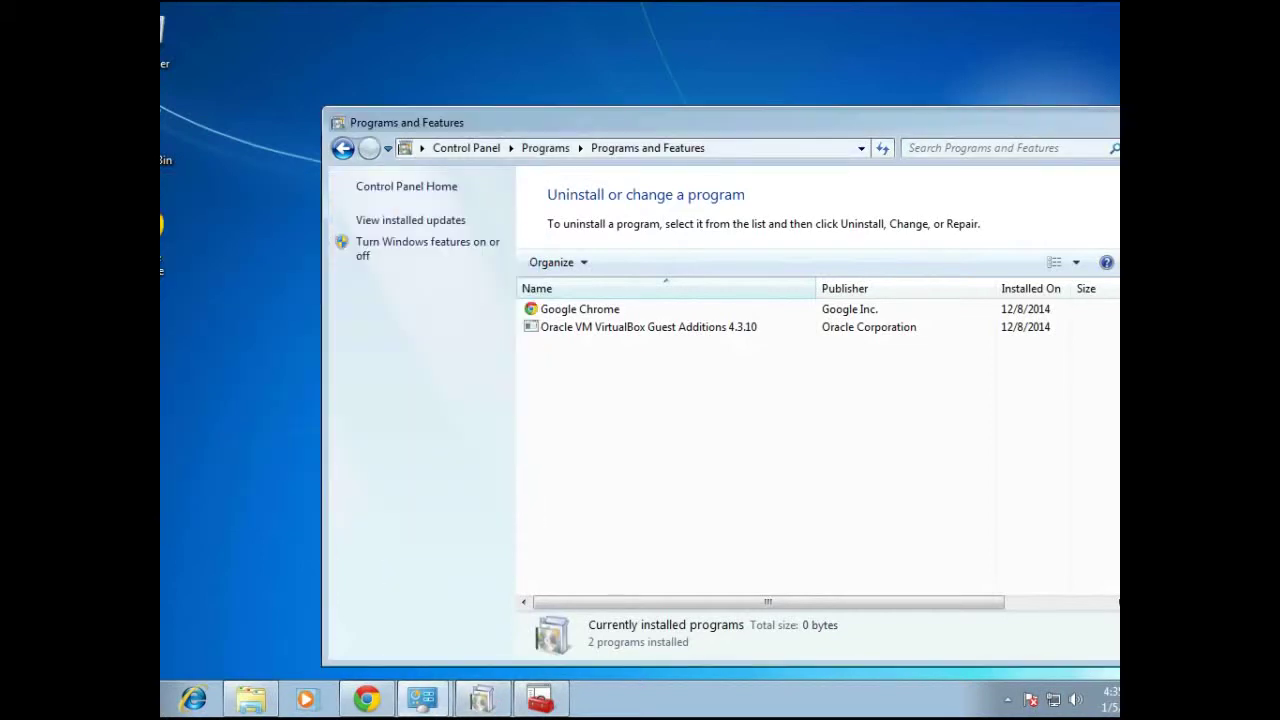
Check the Windows Update status page, then bring back the Windows Firewall rules window
click(1050, 122)
right_click(422, 698)
click(406, 655)
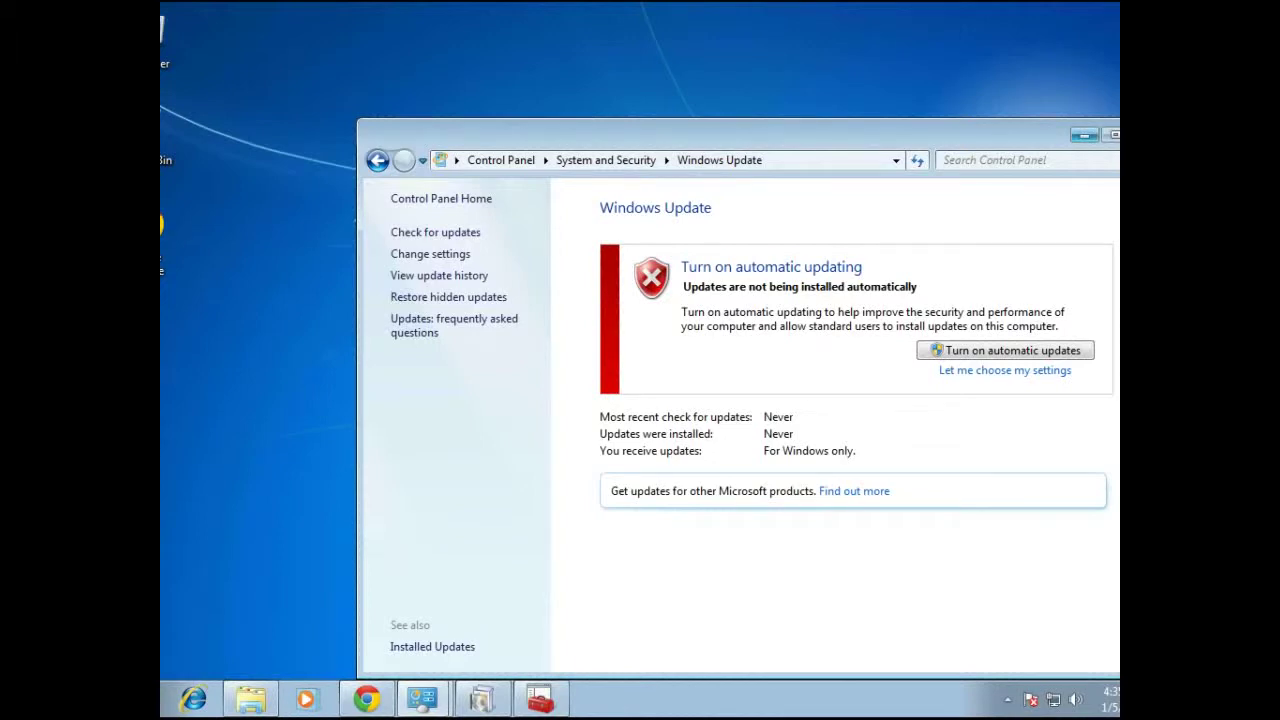
click(1084, 134)
click(540, 698)
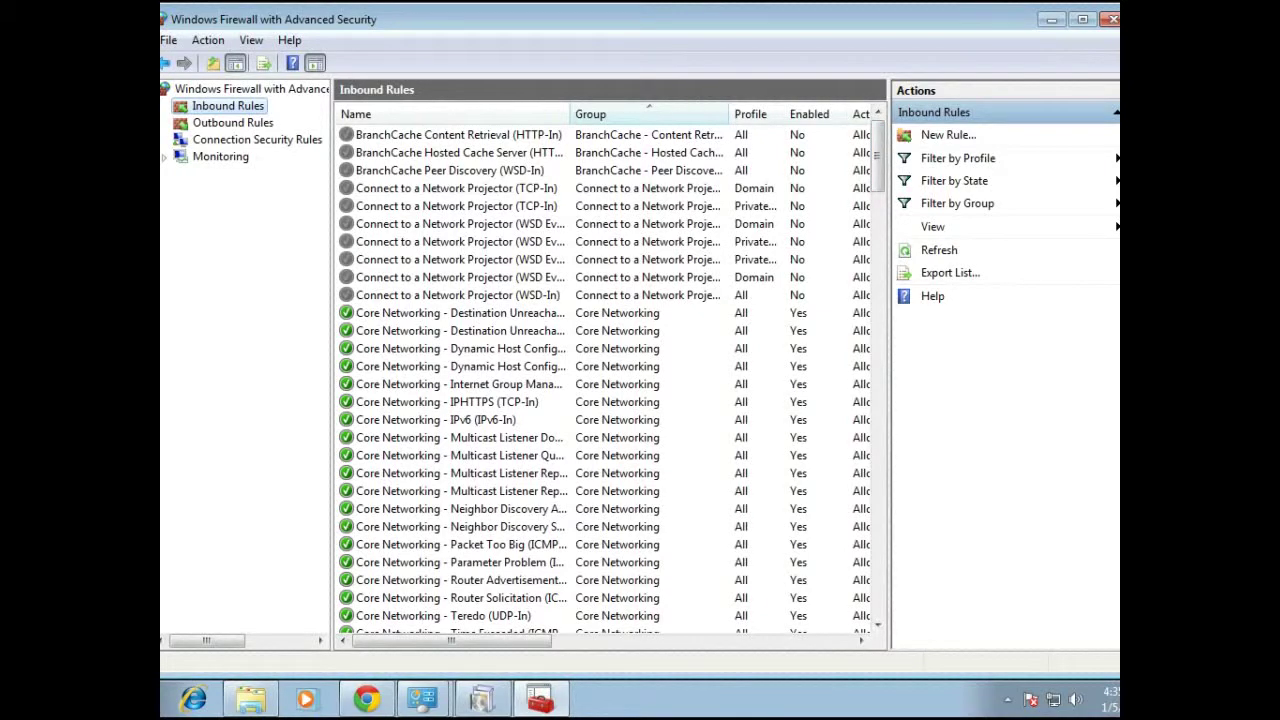
Scroll the Inbound Rules list to the bottom and back to the top, then minimize Windows Firewall
scroll(610, 380, down, 20)
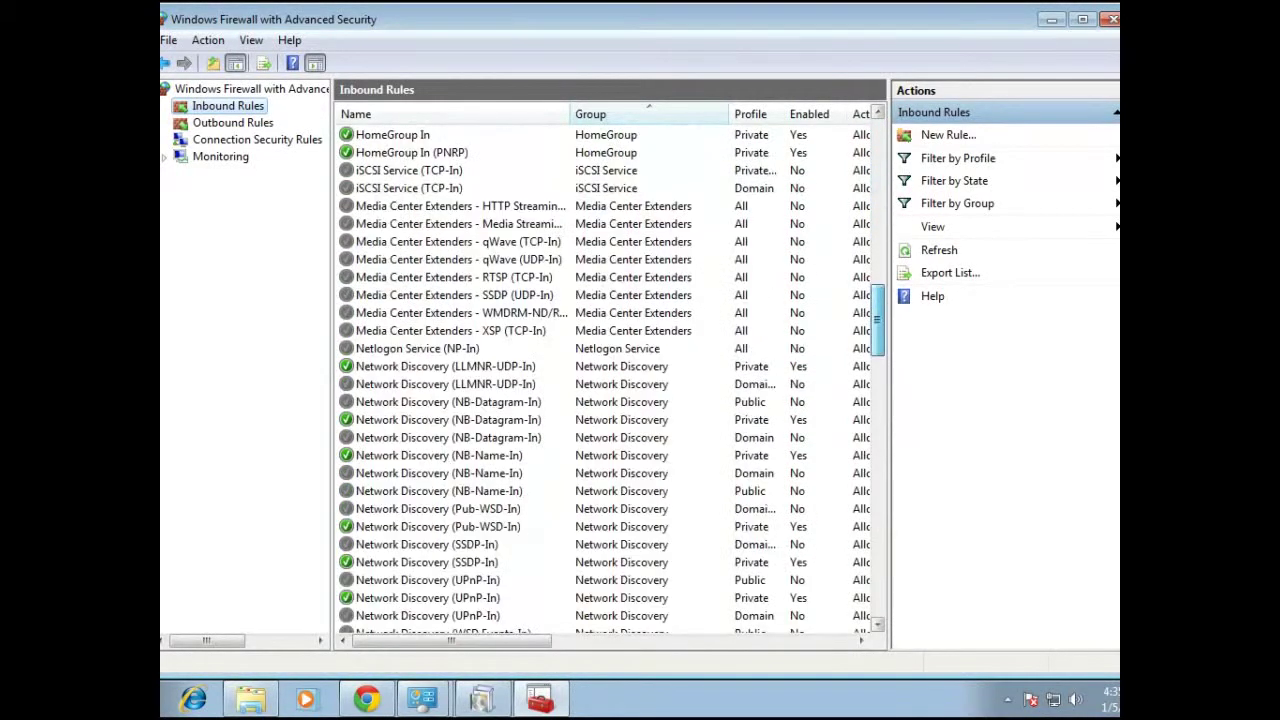
scroll(610, 380, down, 20)
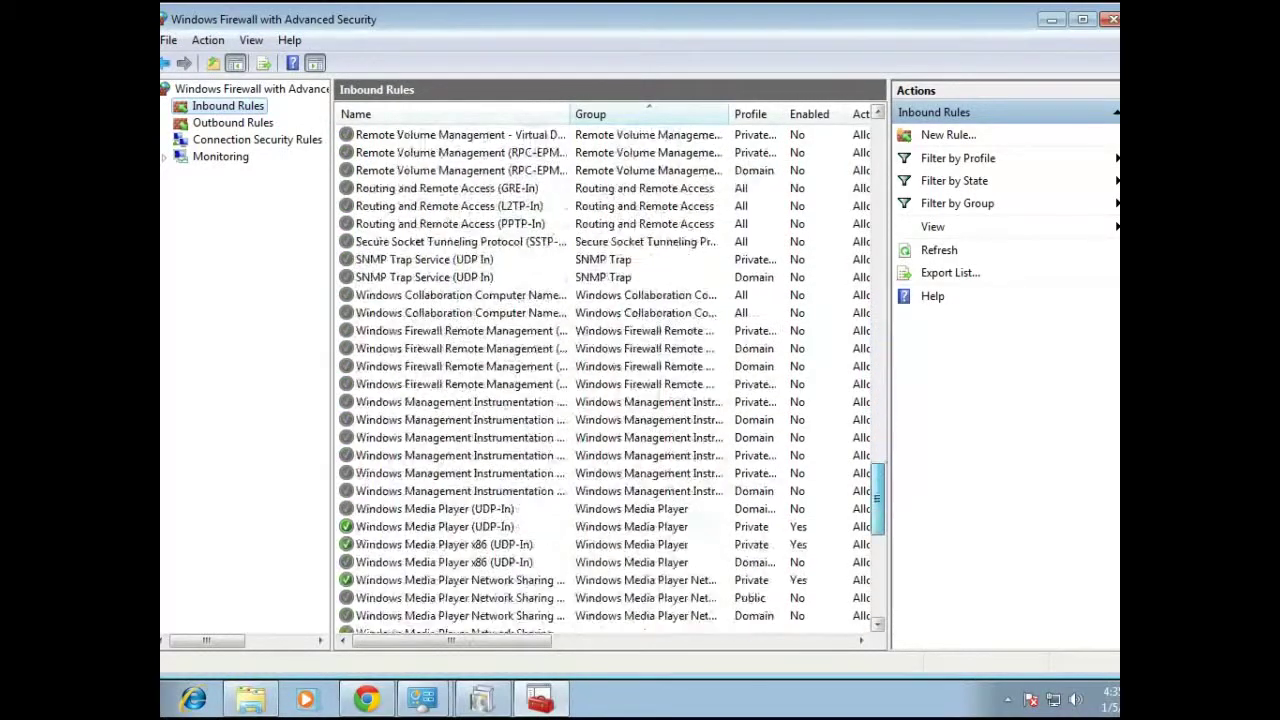
scroll(610, 380, down, 15)
scroll(610, 380, up, 20)
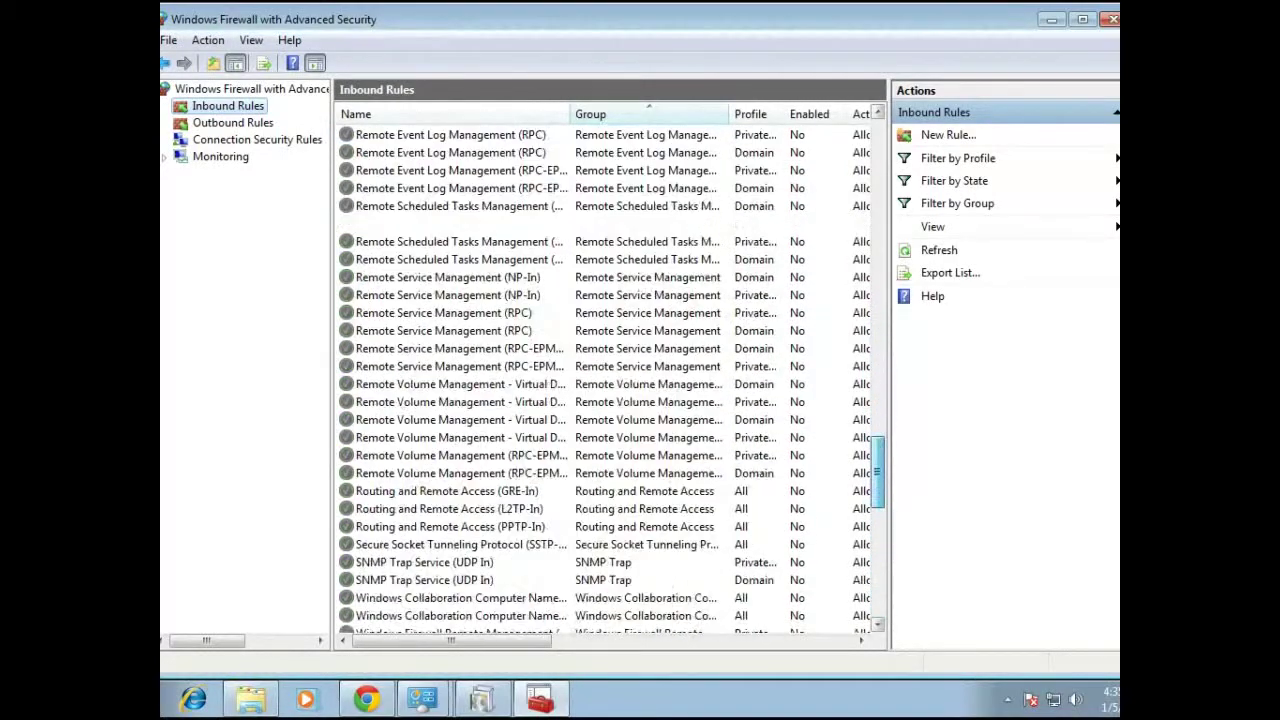
scroll(610, 380, up, 20)
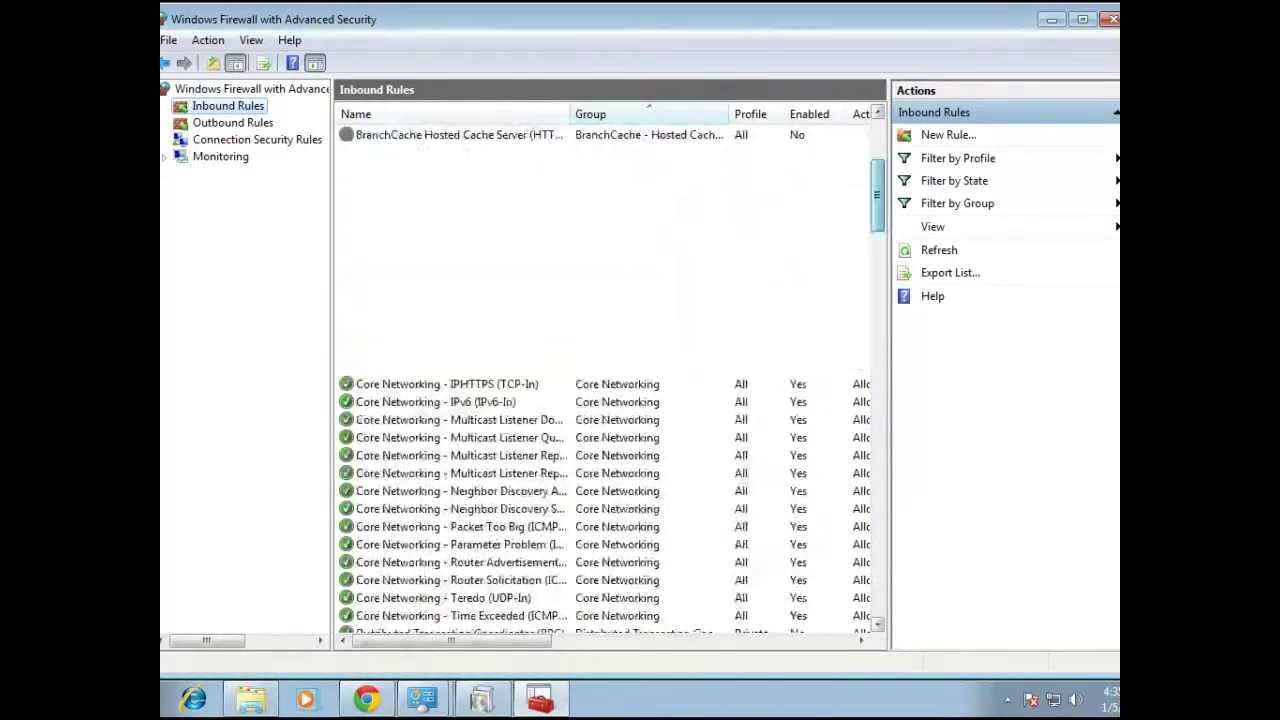
scroll(610, 380, up, 3)
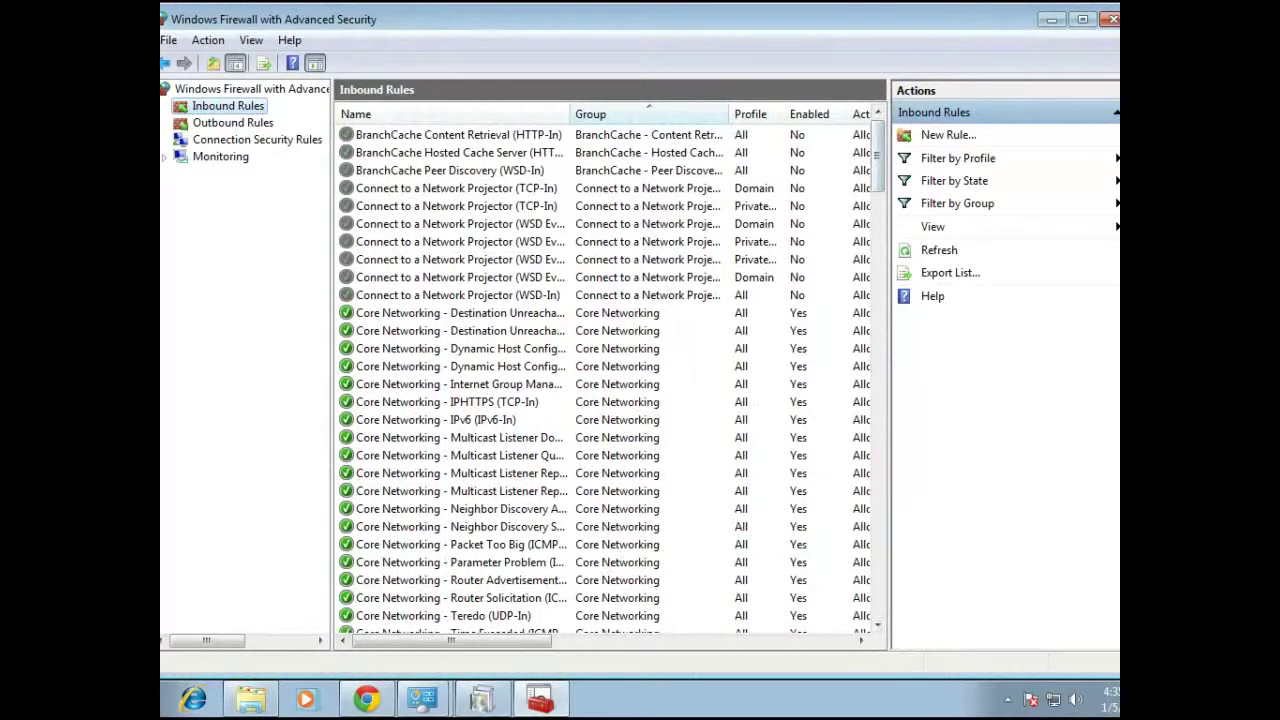
click(1052, 19)
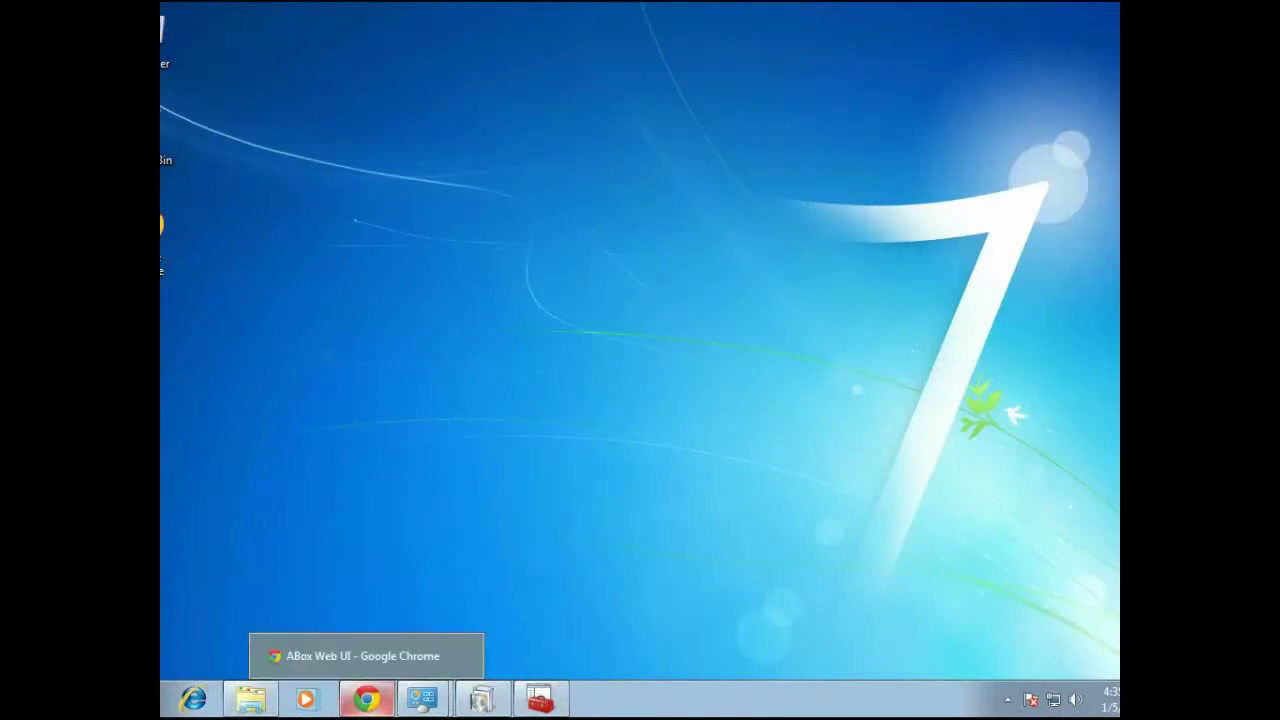
Log in to ABox Web UI with the admin username and password, declining to save the password
click(367, 698)
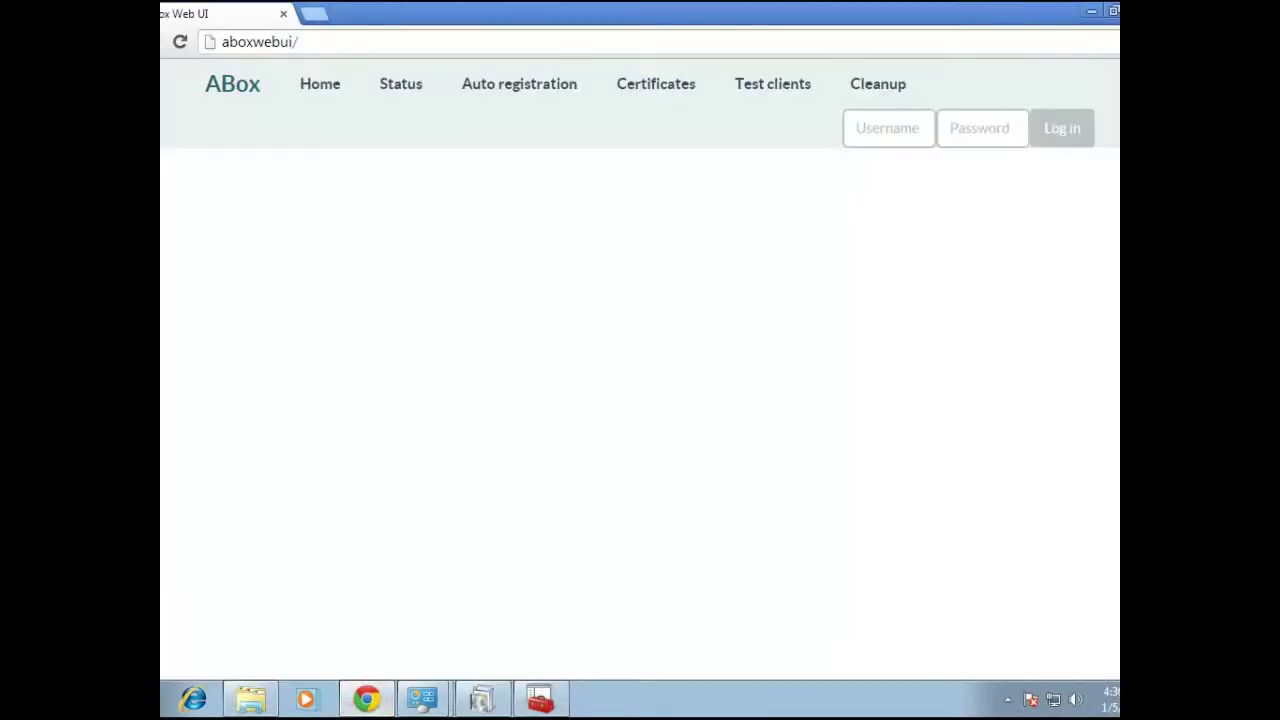
click(259, 41)
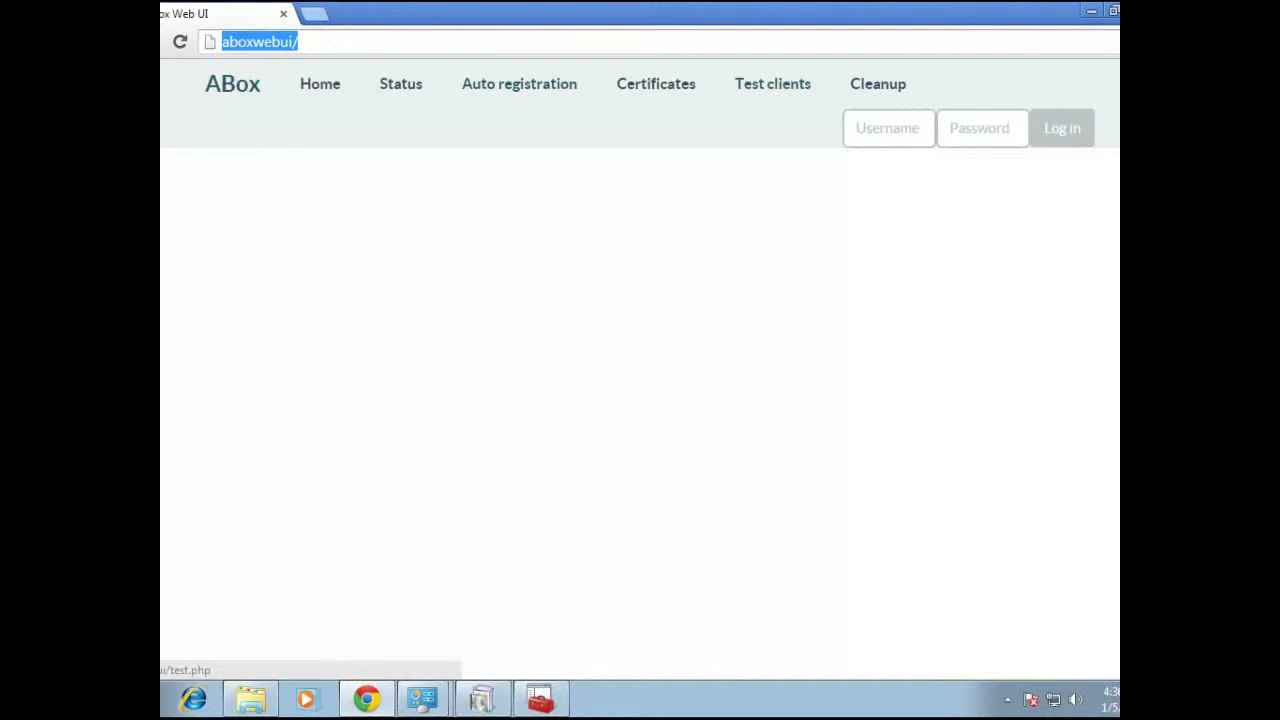
click(888, 128)
text(gotgam)
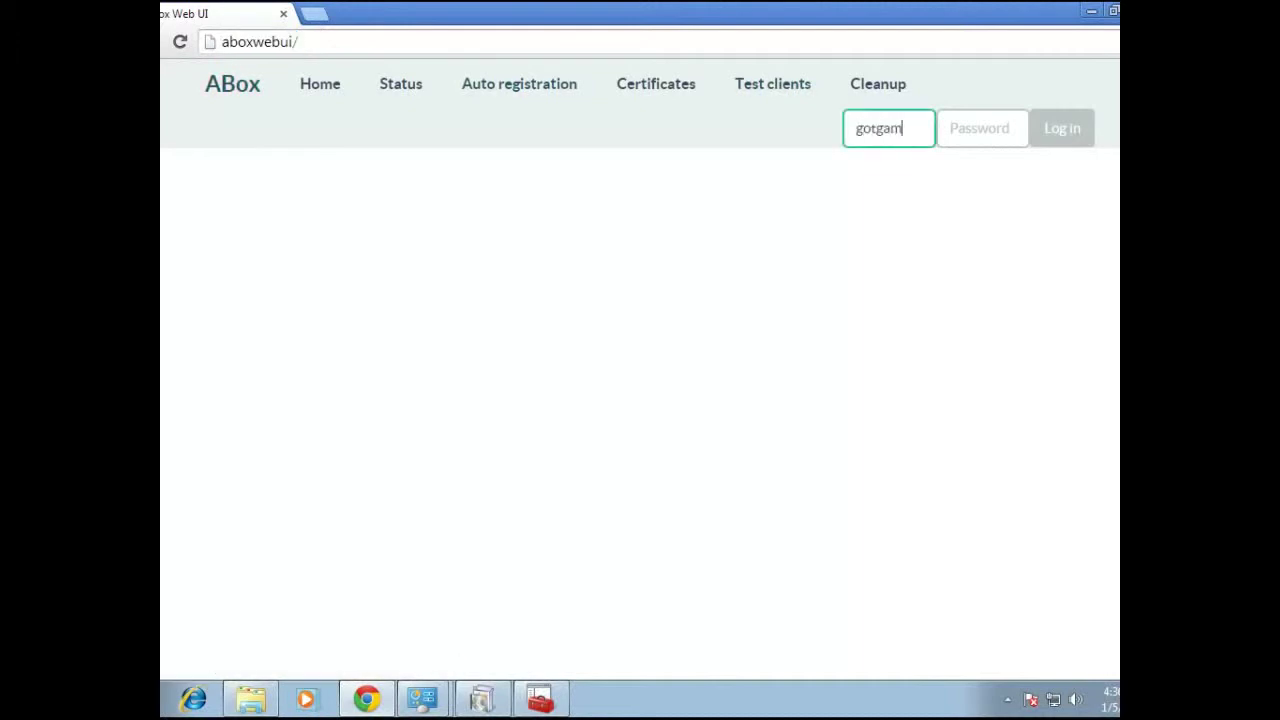
text(eg)
key(Tab)
text(********)
key(Return)
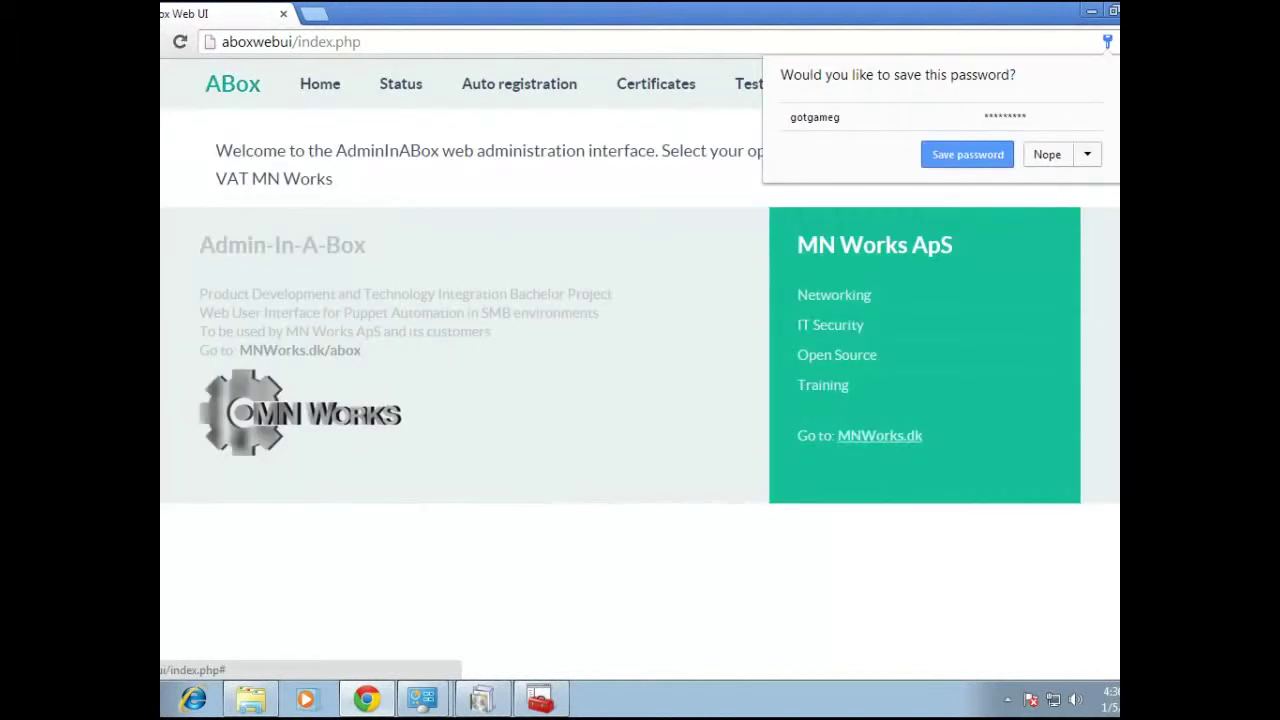
click(1047, 154)
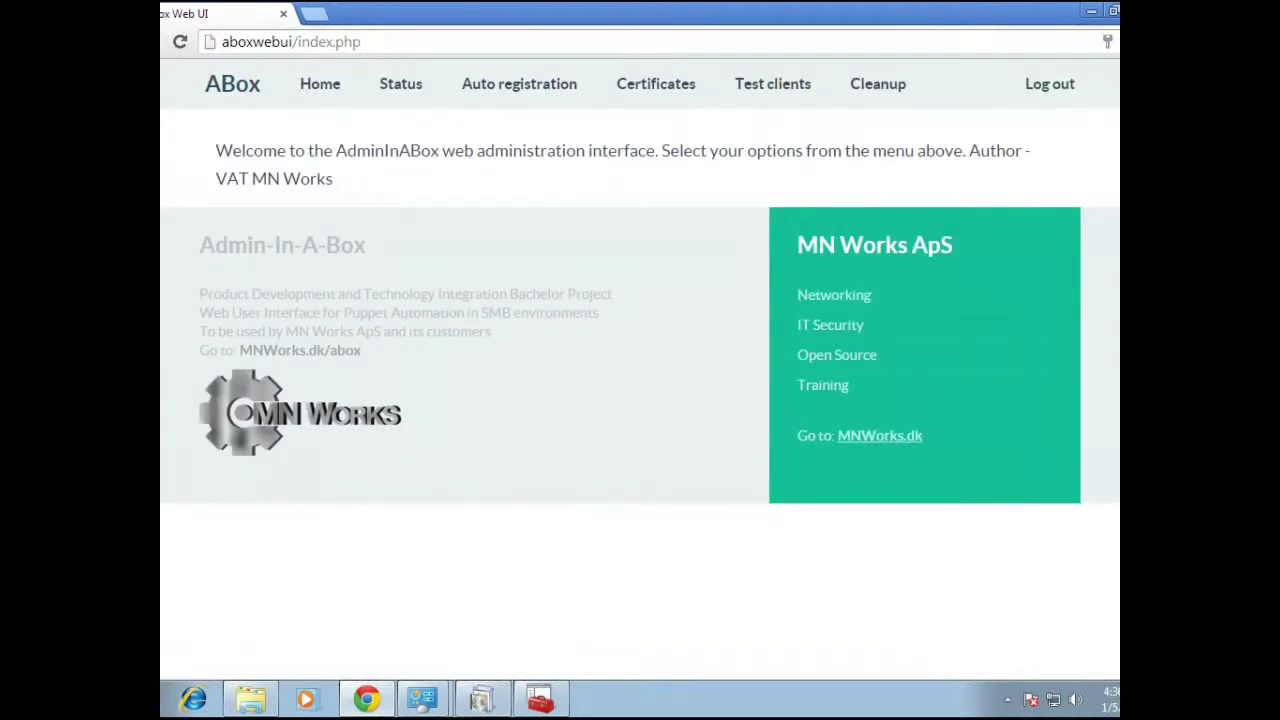
drag(215, 150, 333, 178)
Review the Client status page, then go to the Auto registration Puppet client setup page
click(400, 84)
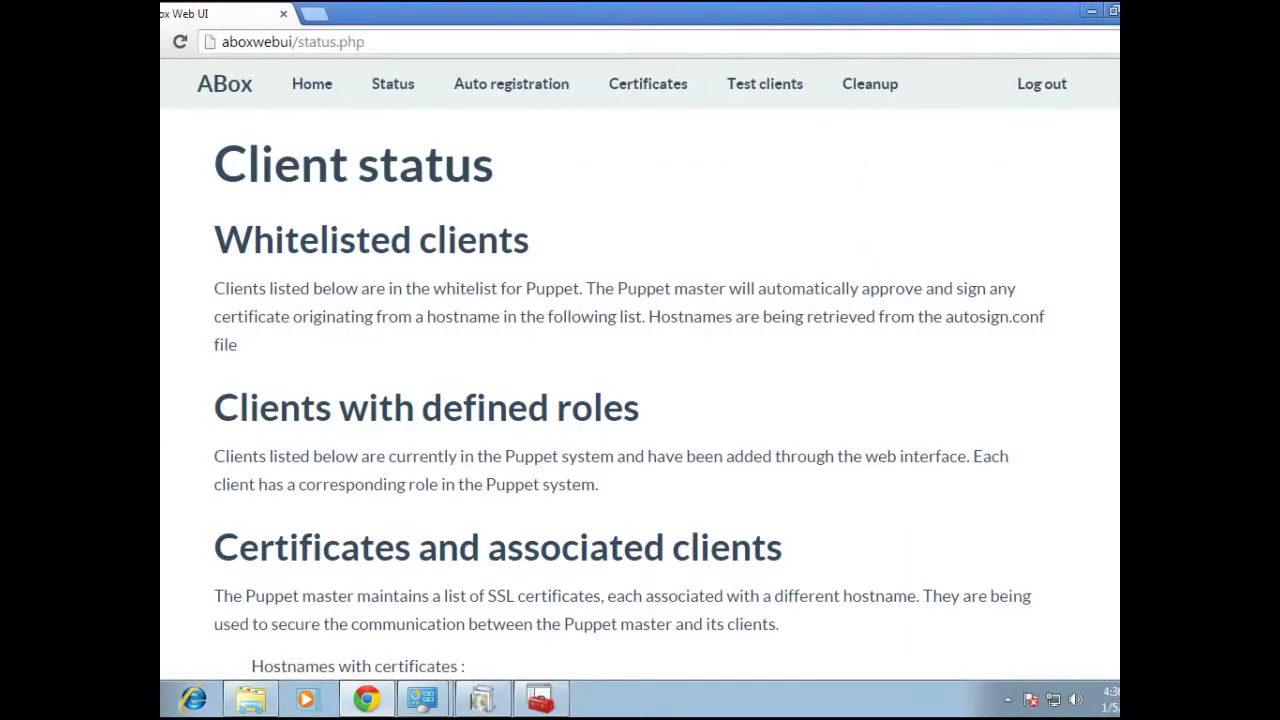
scroll(640, 367, down, 2)
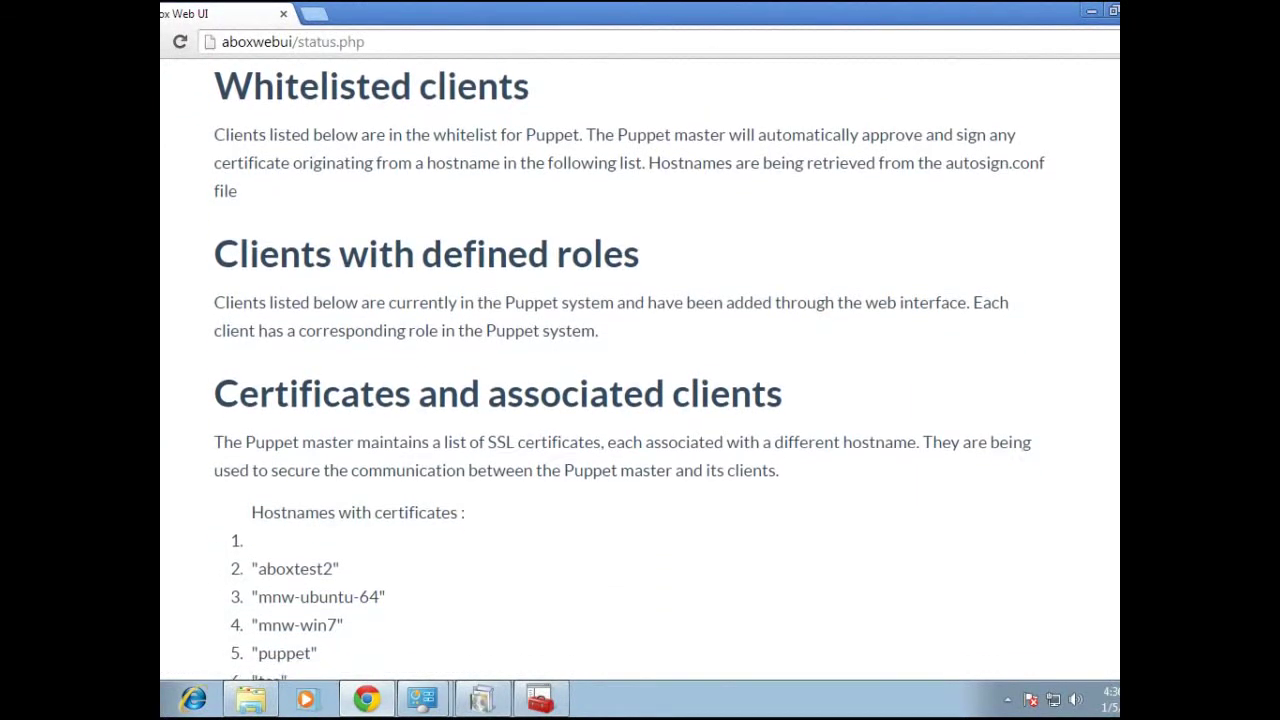
scroll(640, 367, down, 1)
scroll(640, 367, up, 1)
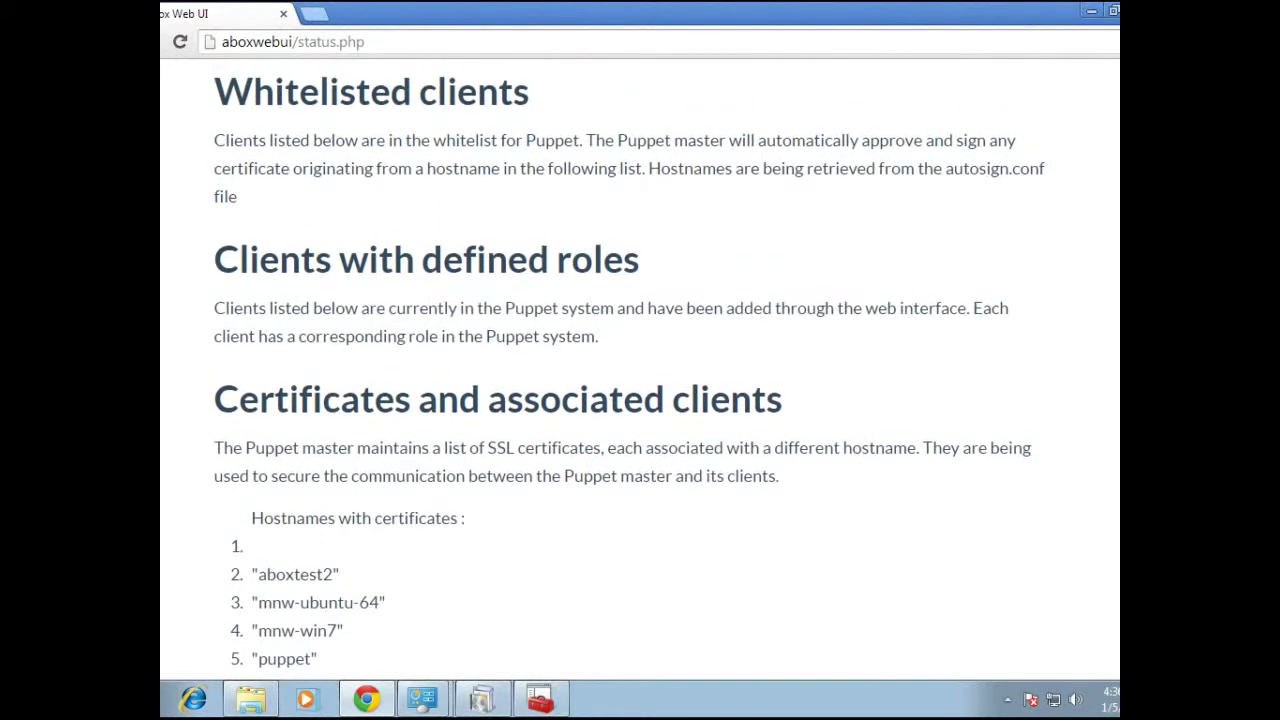
scroll(640, 367, down, 3)
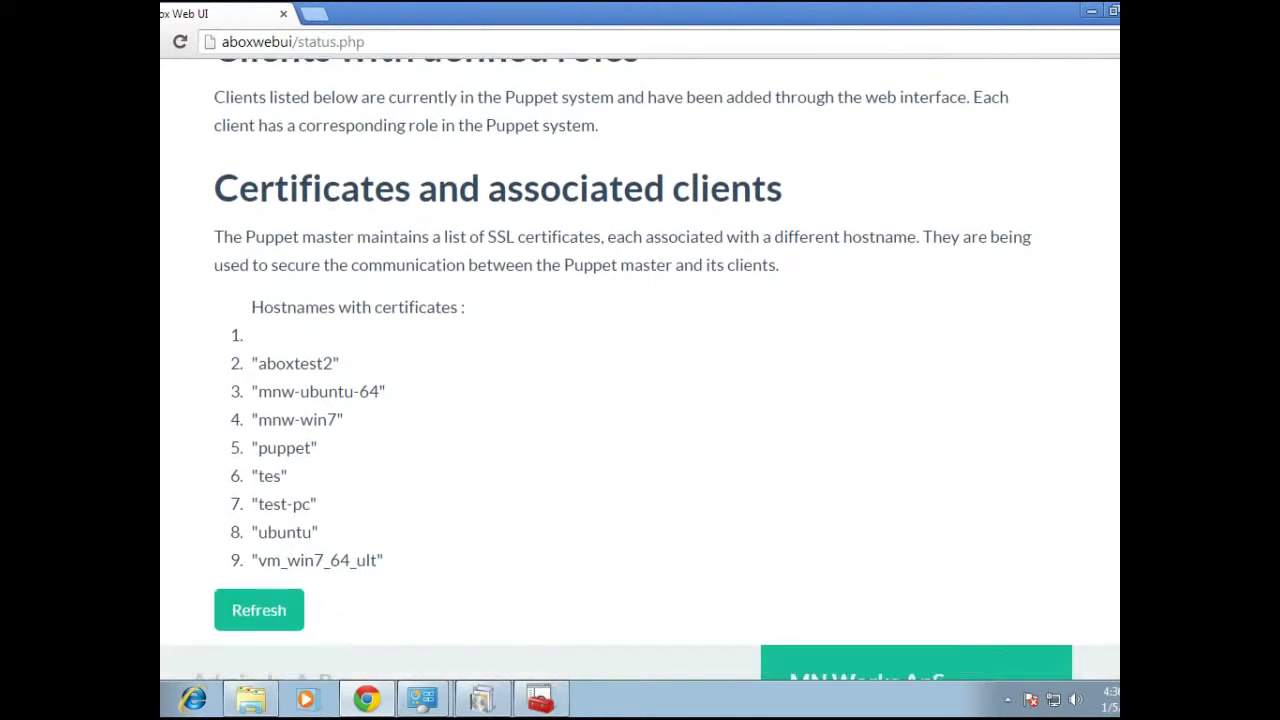
scroll(640, 367, up, 2)
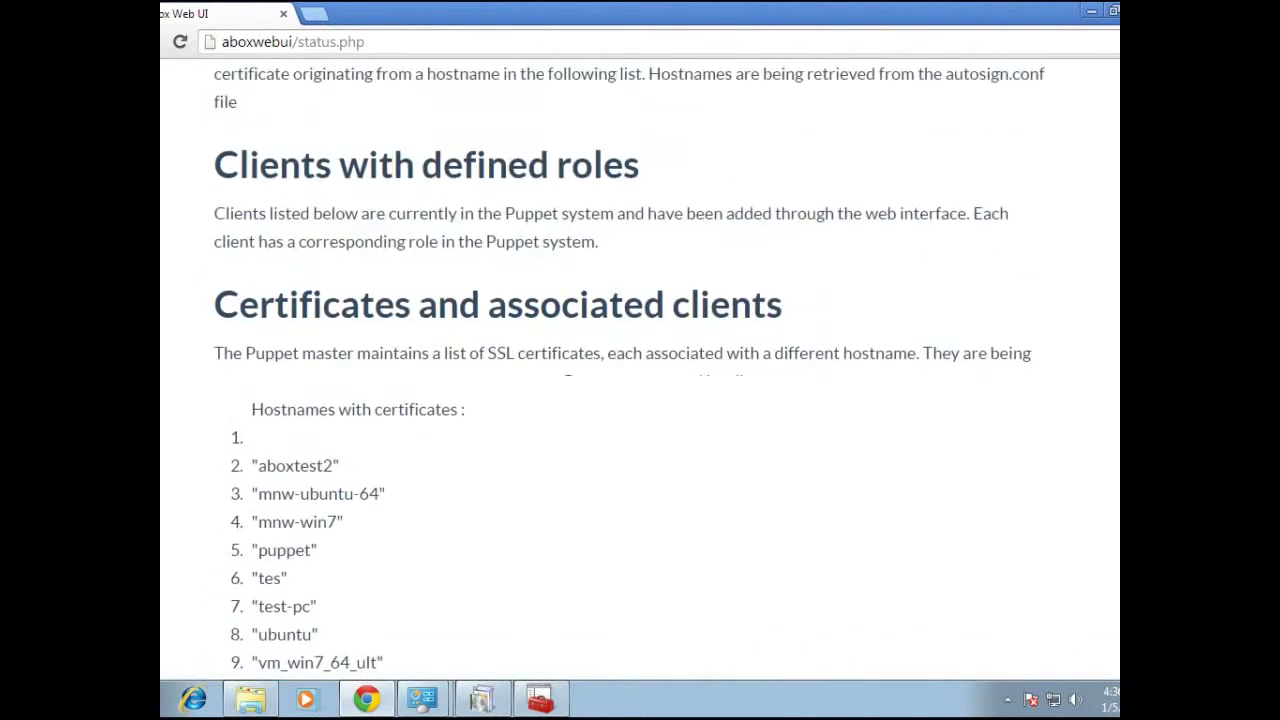
scroll(640, 367, up, 2)
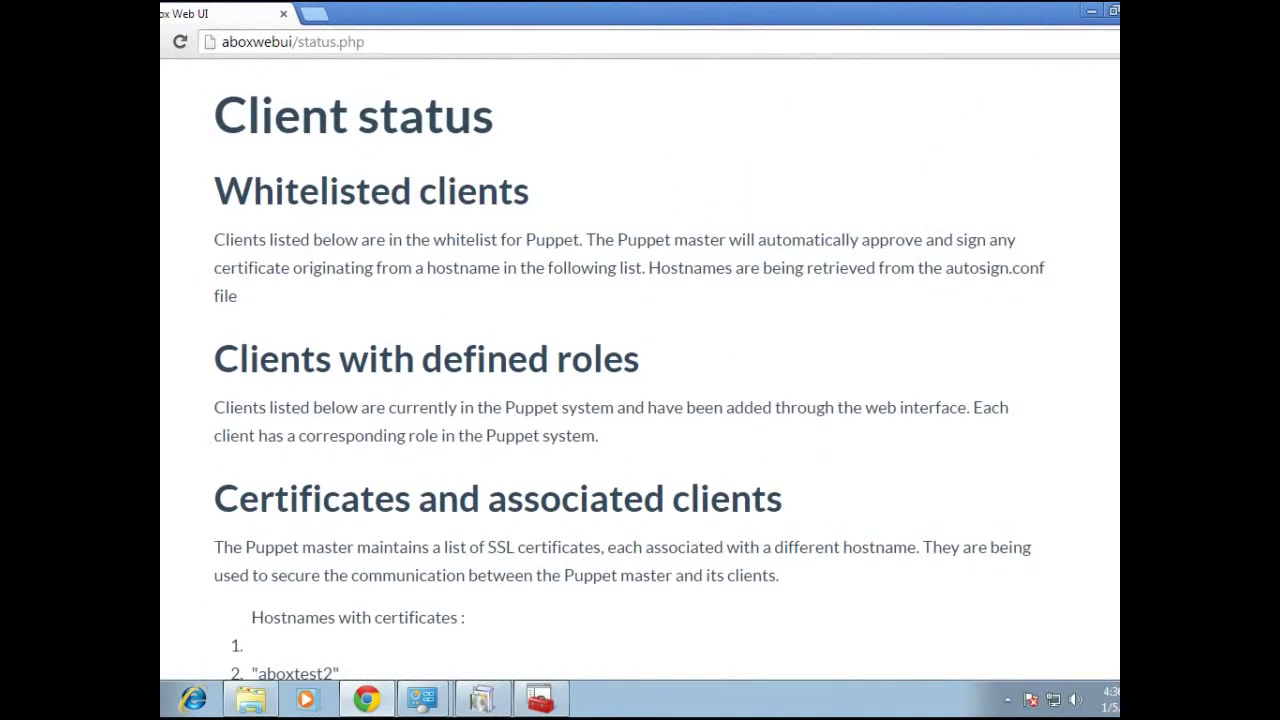
scroll(640, 367, up, 1)
click(511, 84)
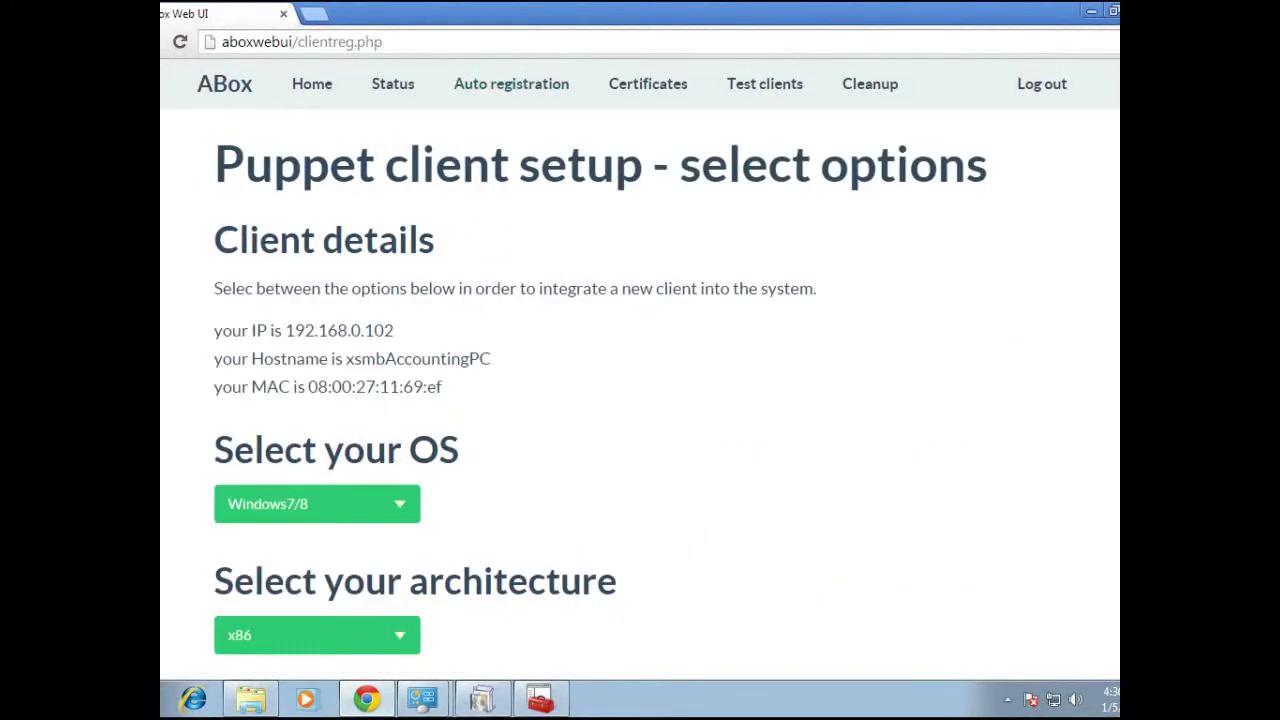
Review the client's detected IP address, hostname and MAC address on the setup form
drag(285, 330, 394, 330)
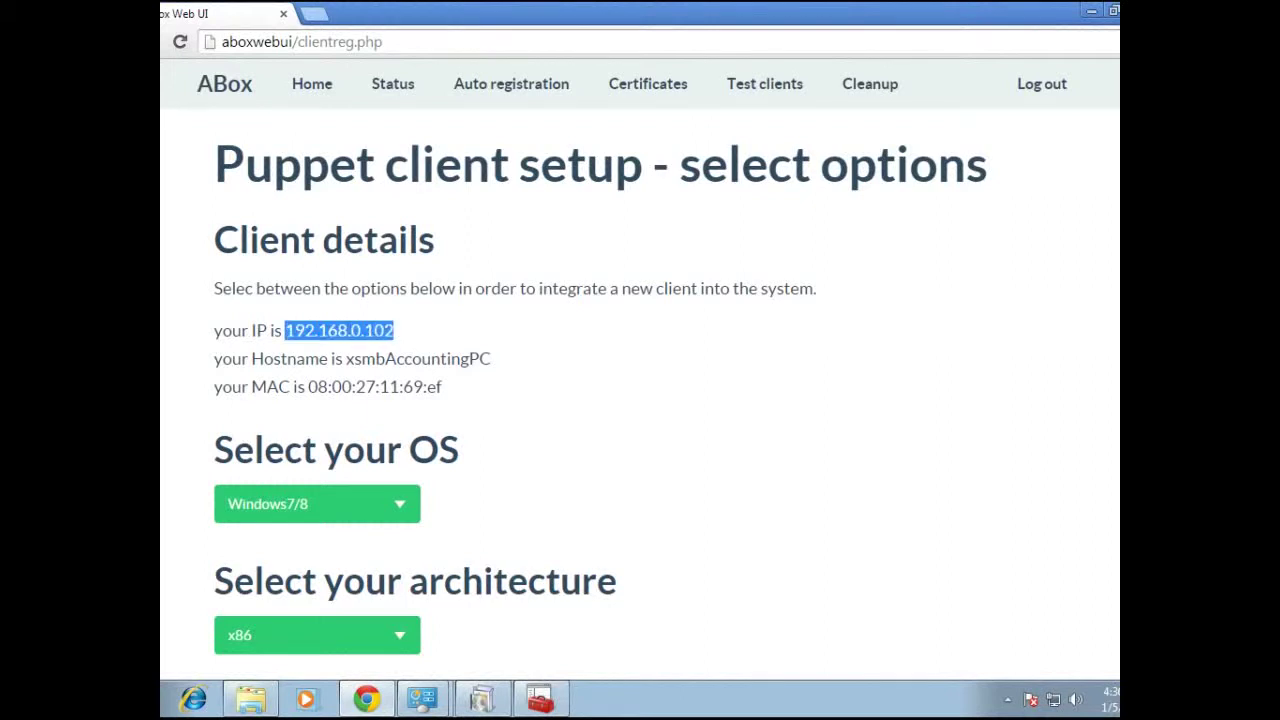
double_click(418, 358)
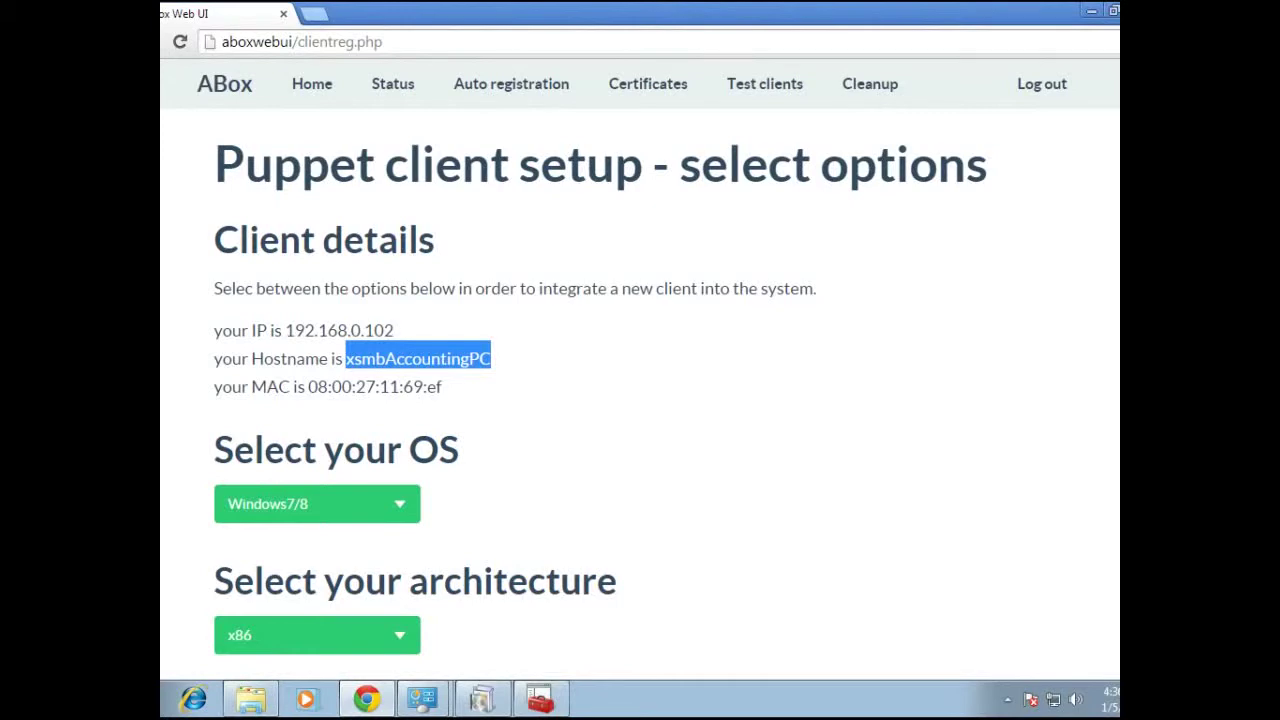
drag(308, 386, 441, 386)
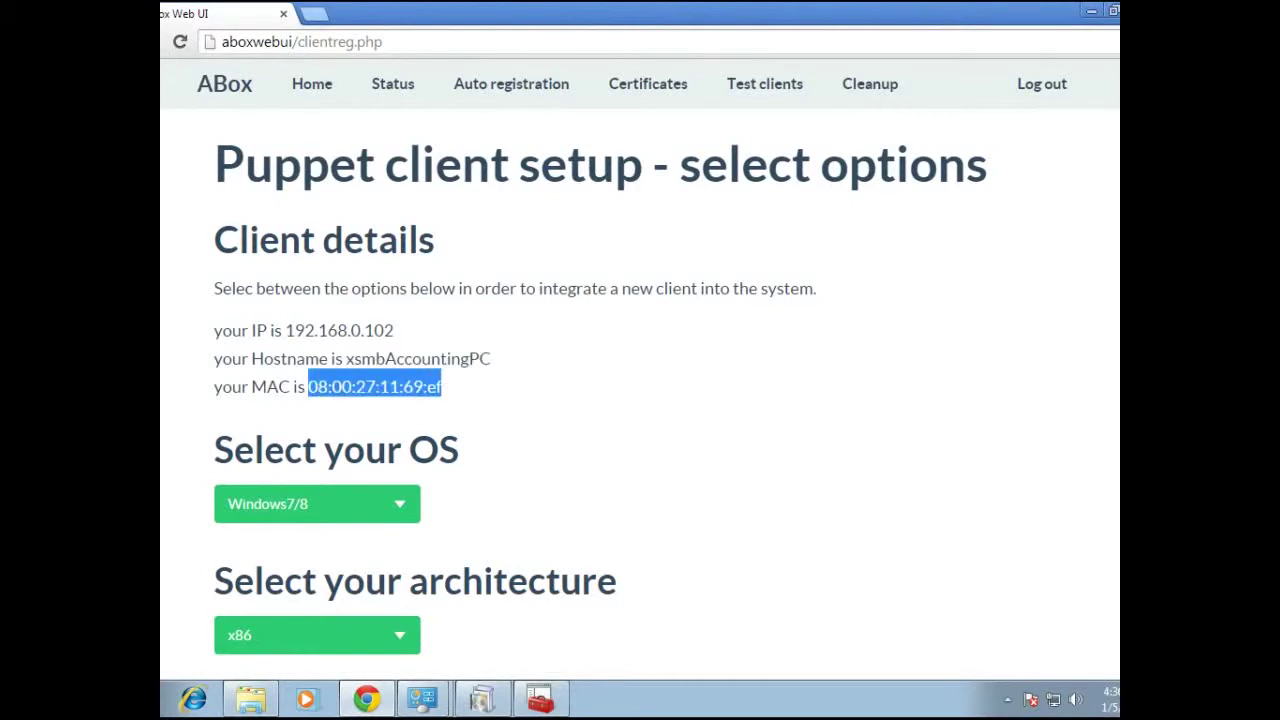
scroll(640, 377, down, 3)
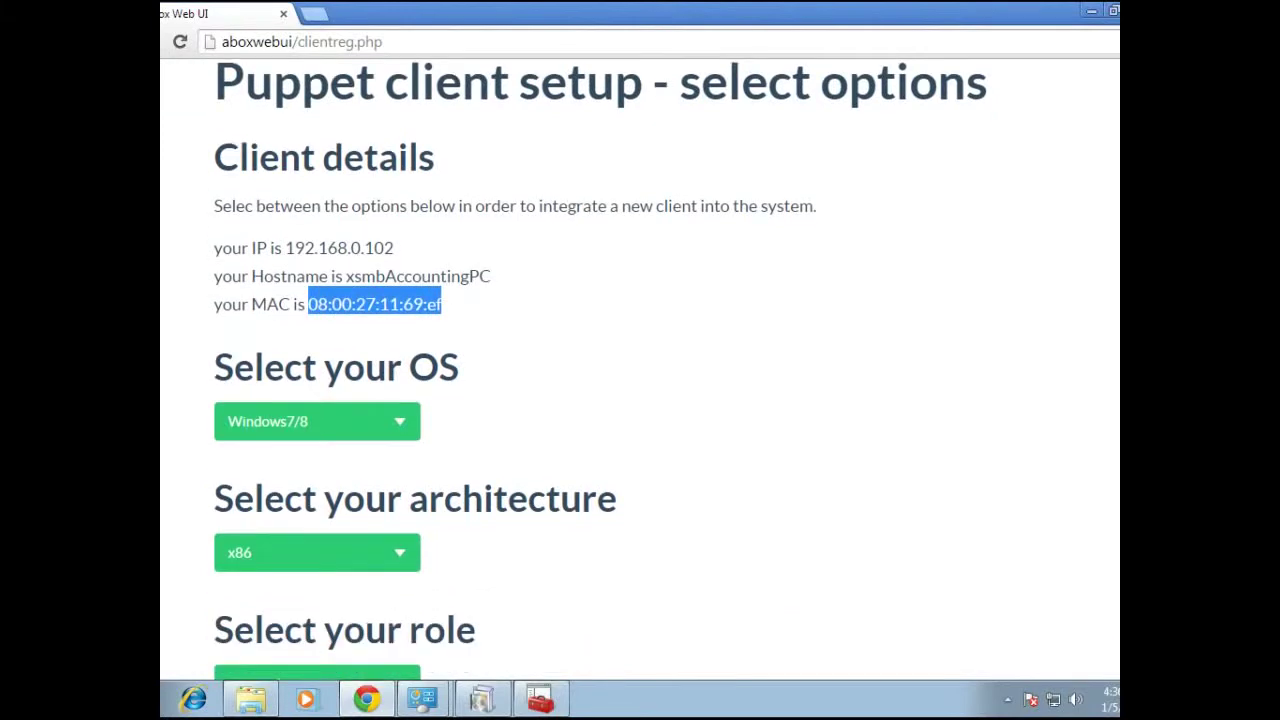
scroll(640, 377, down, 1)
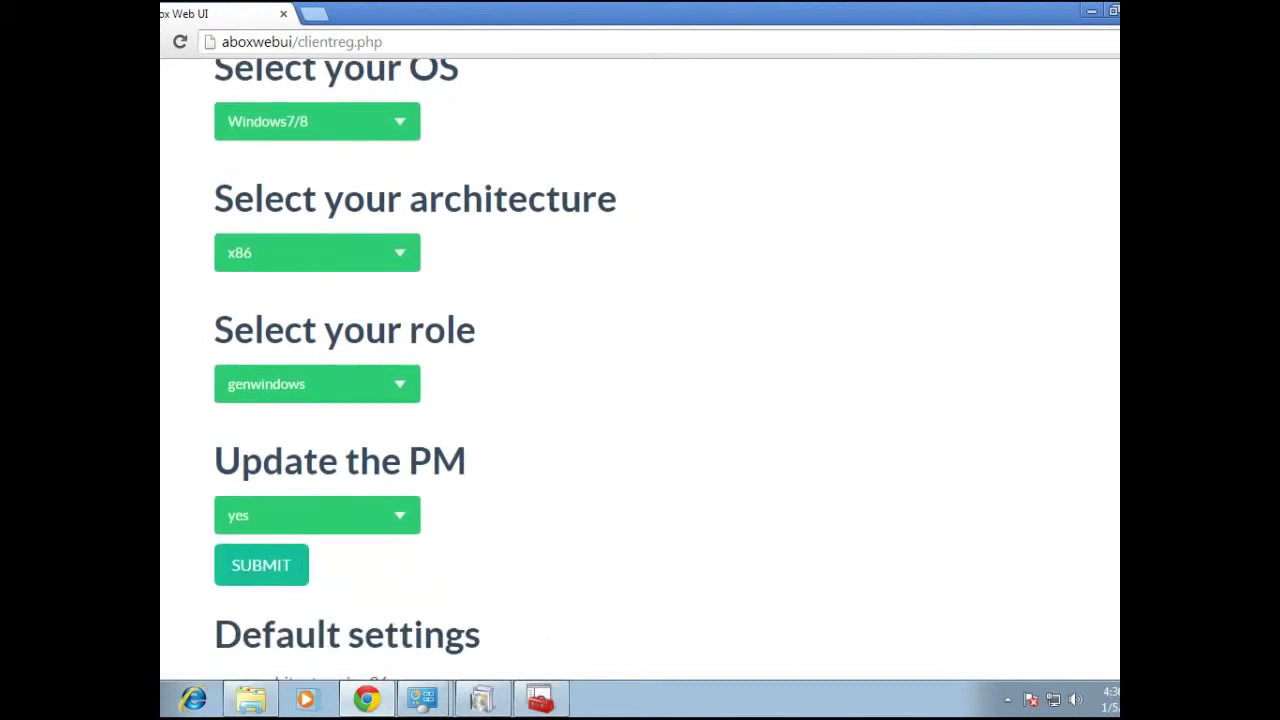
scroll(640, 377, up, 1)
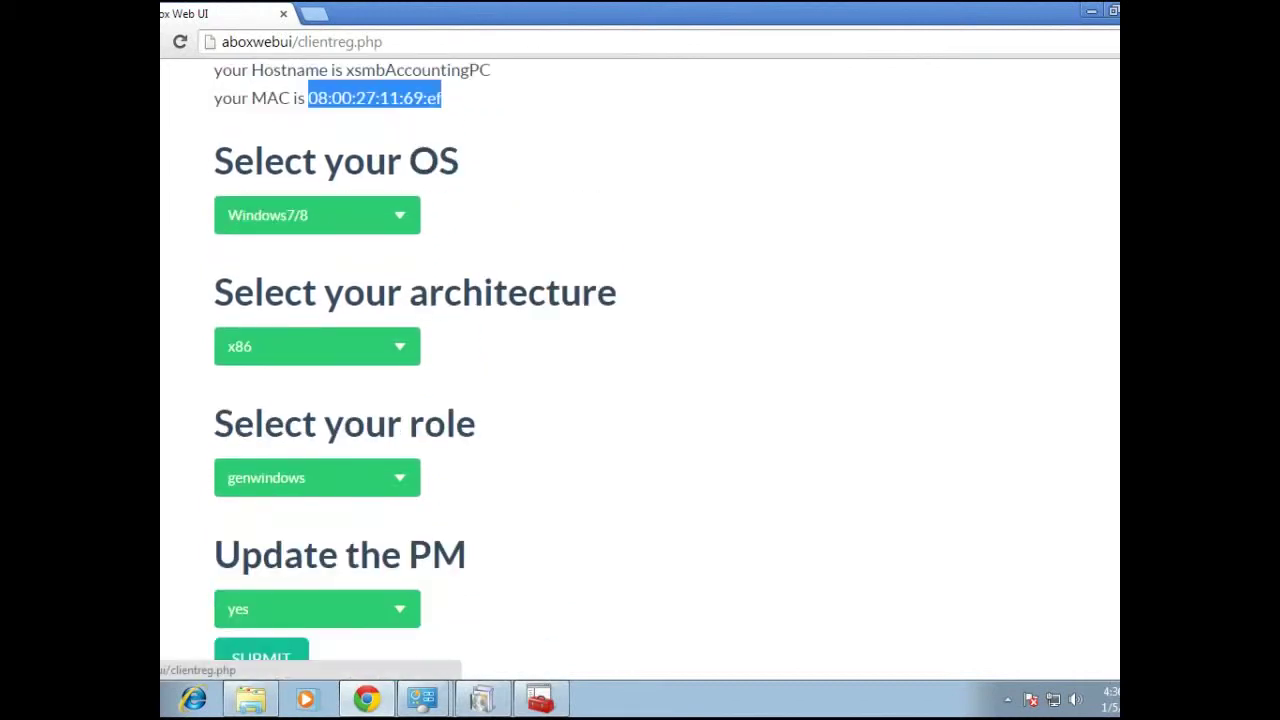
Keep Windows7/8, set architecture to x64, keep genwindows role and submit the options
click(317, 215)
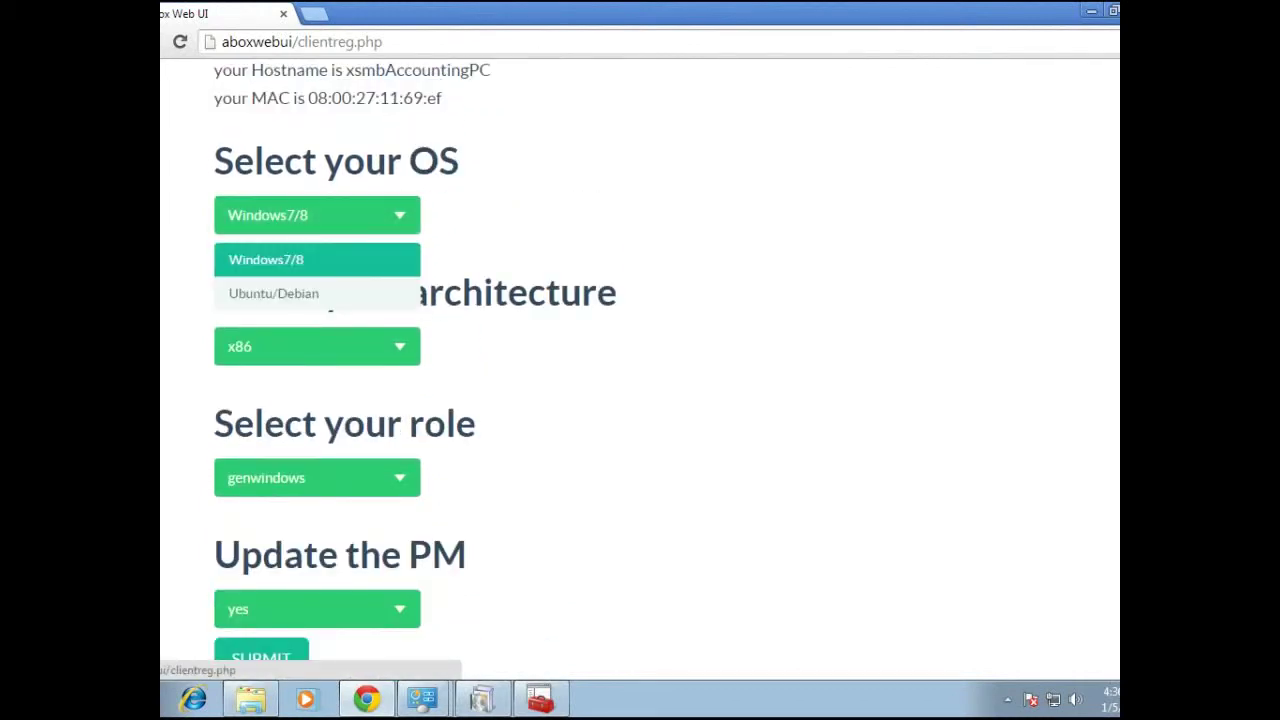
click(270, 257)
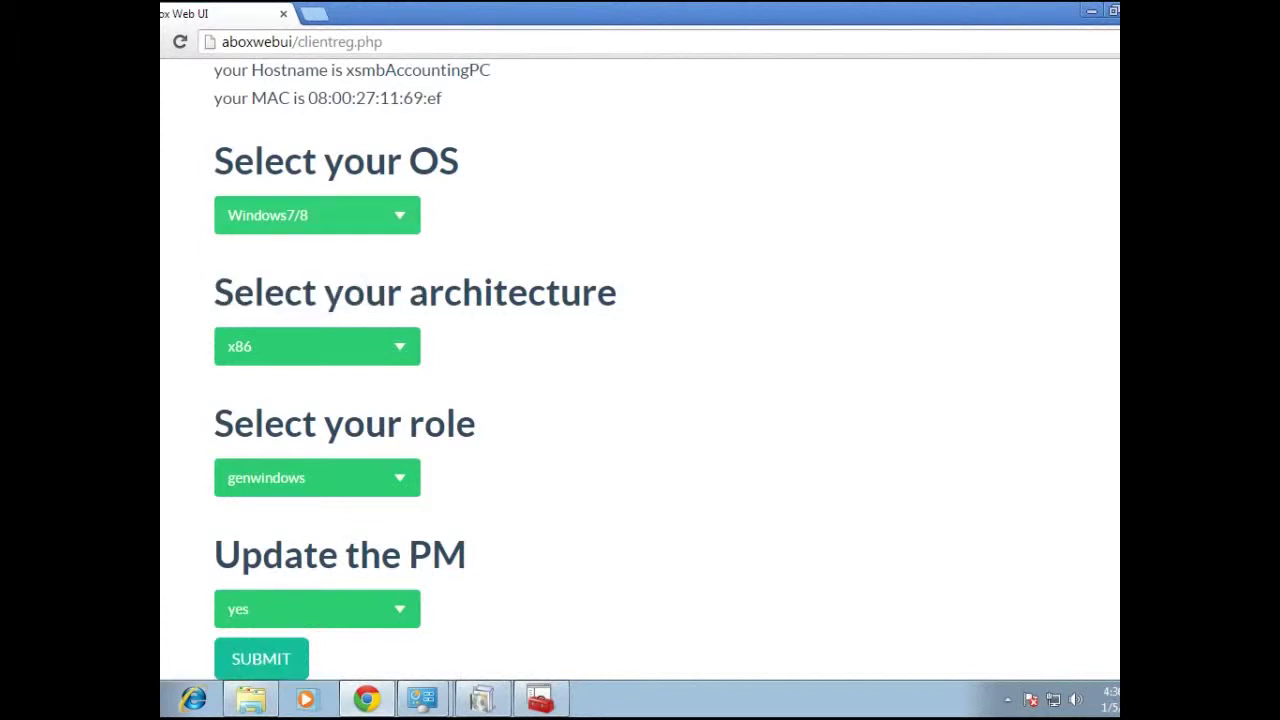
click(317, 346)
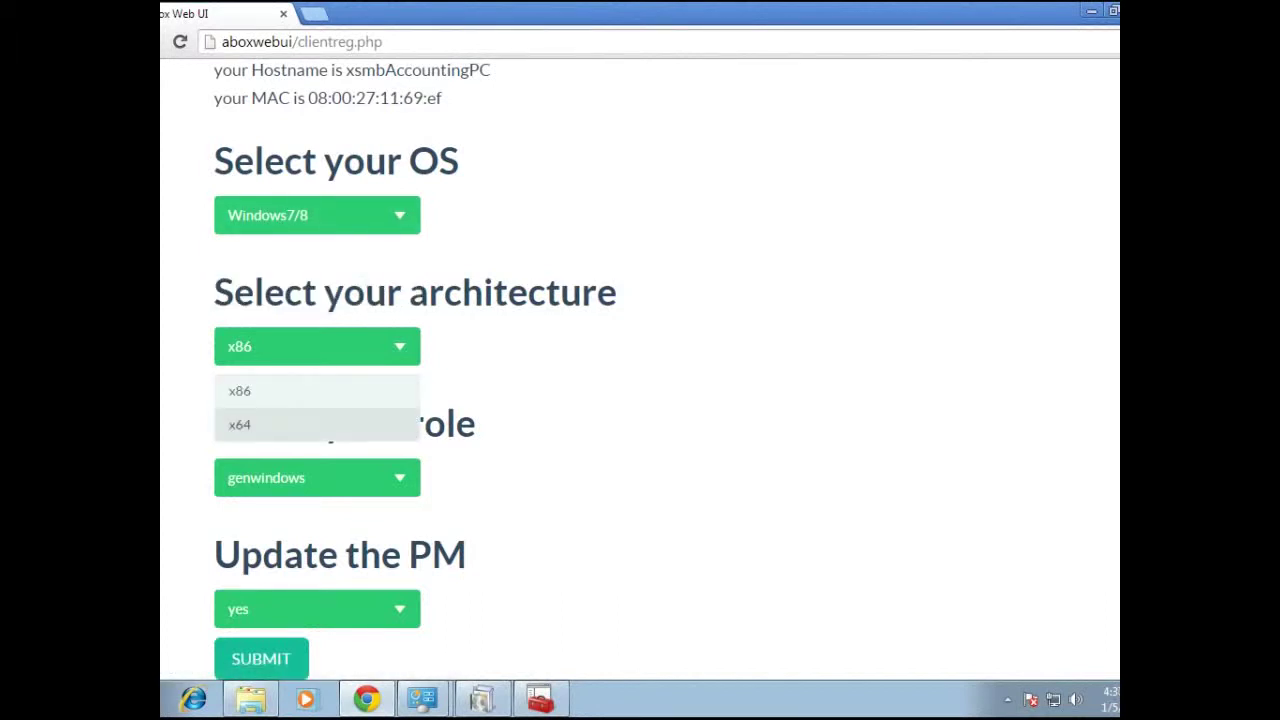
click(270, 423)
scroll(317, 370, down, 1)
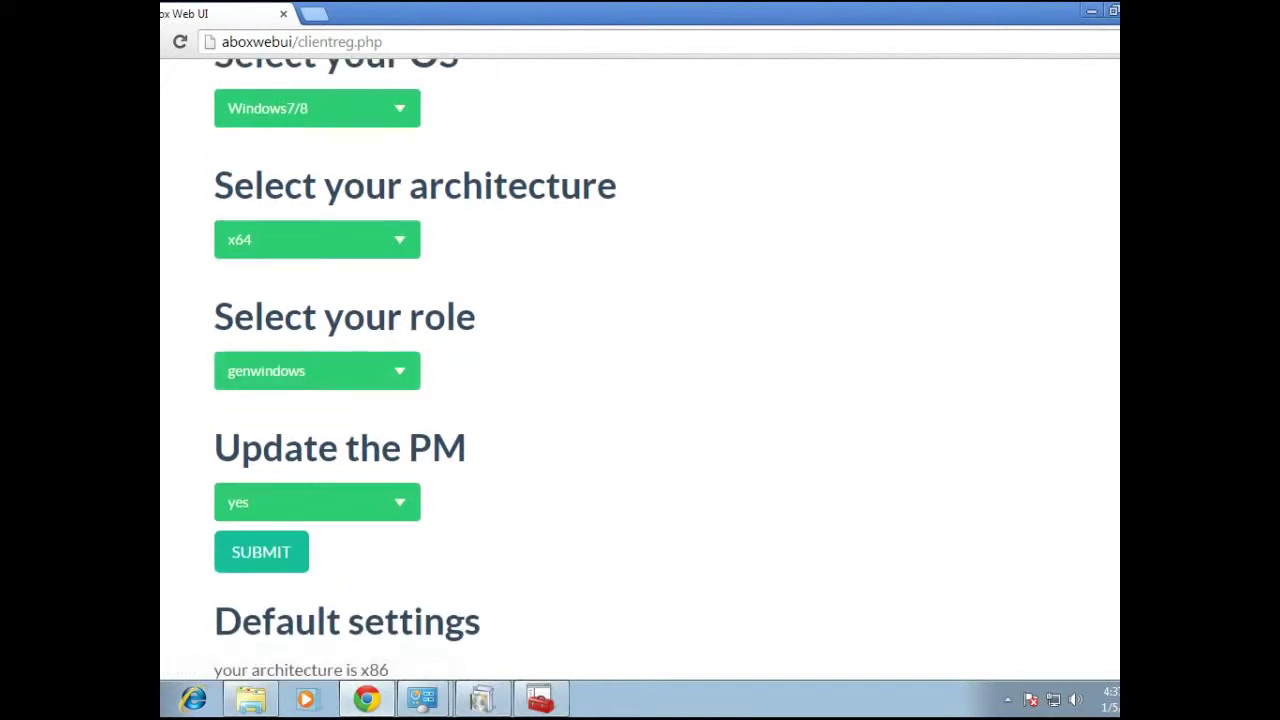
scroll(317, 370, down, 2)
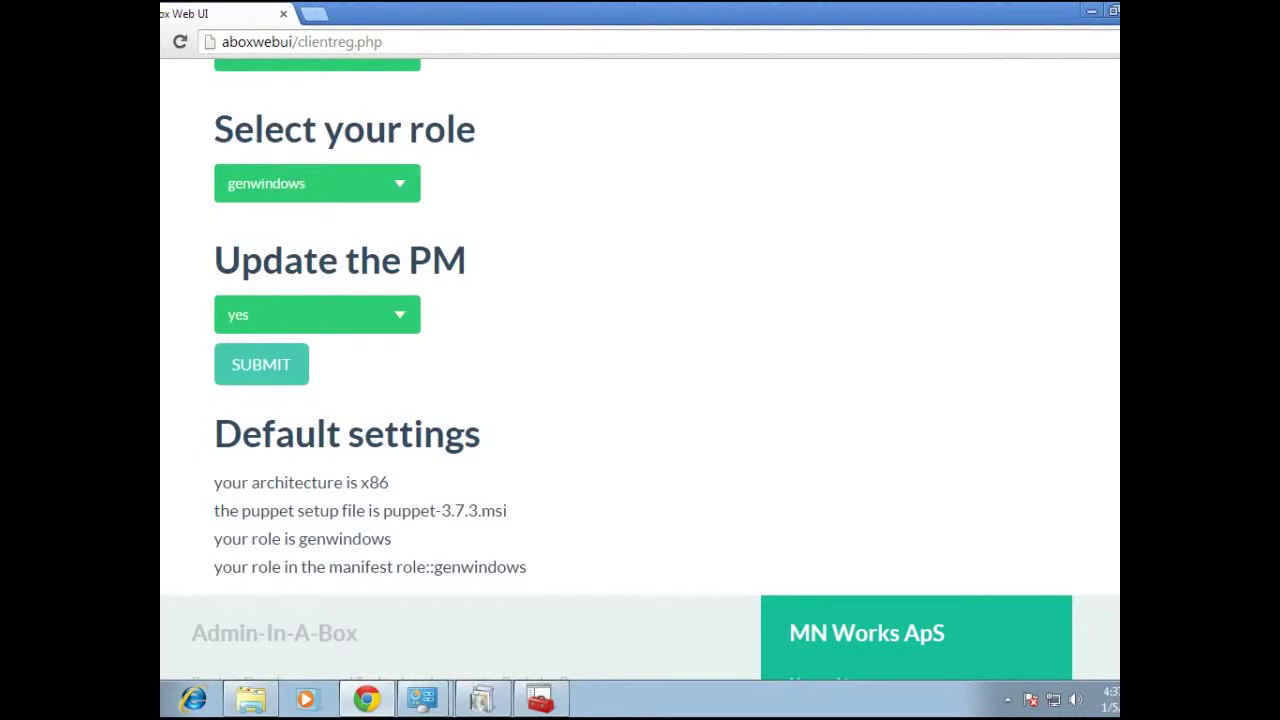
click(261, 364)
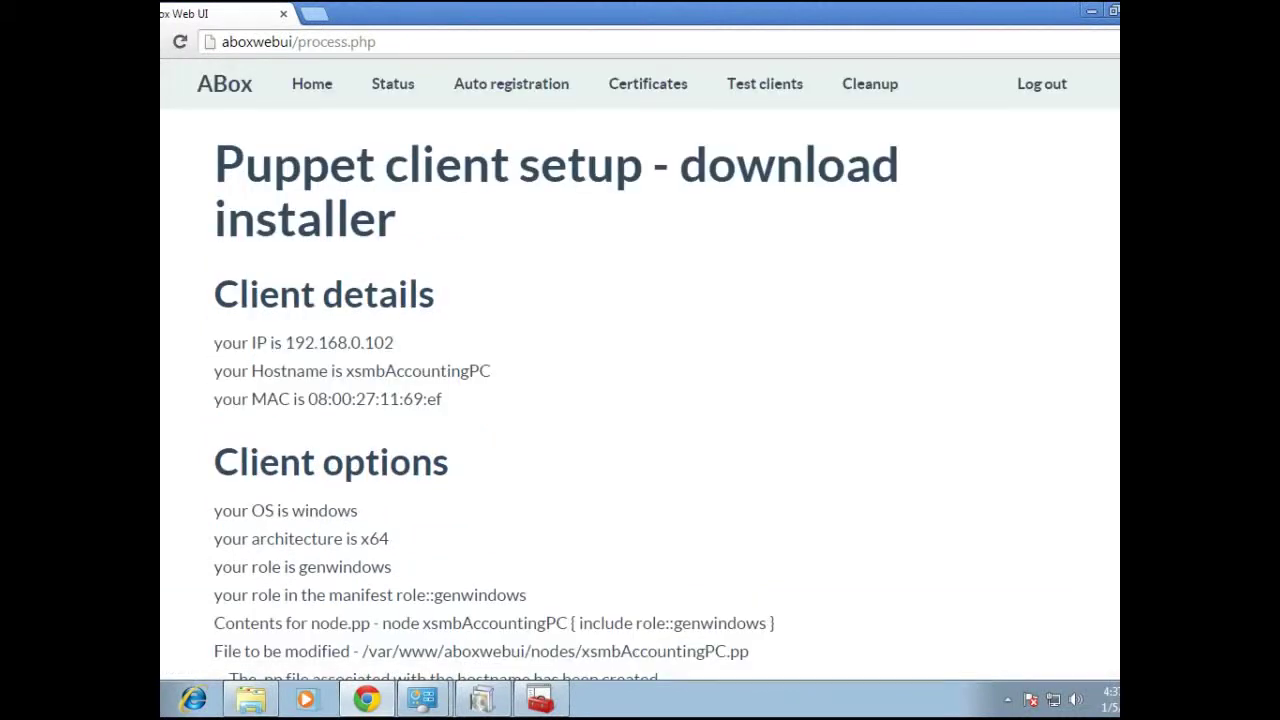
drag(285, 342, 442, 398)
click(442, 398)
scroll(640, 370, down, 3)
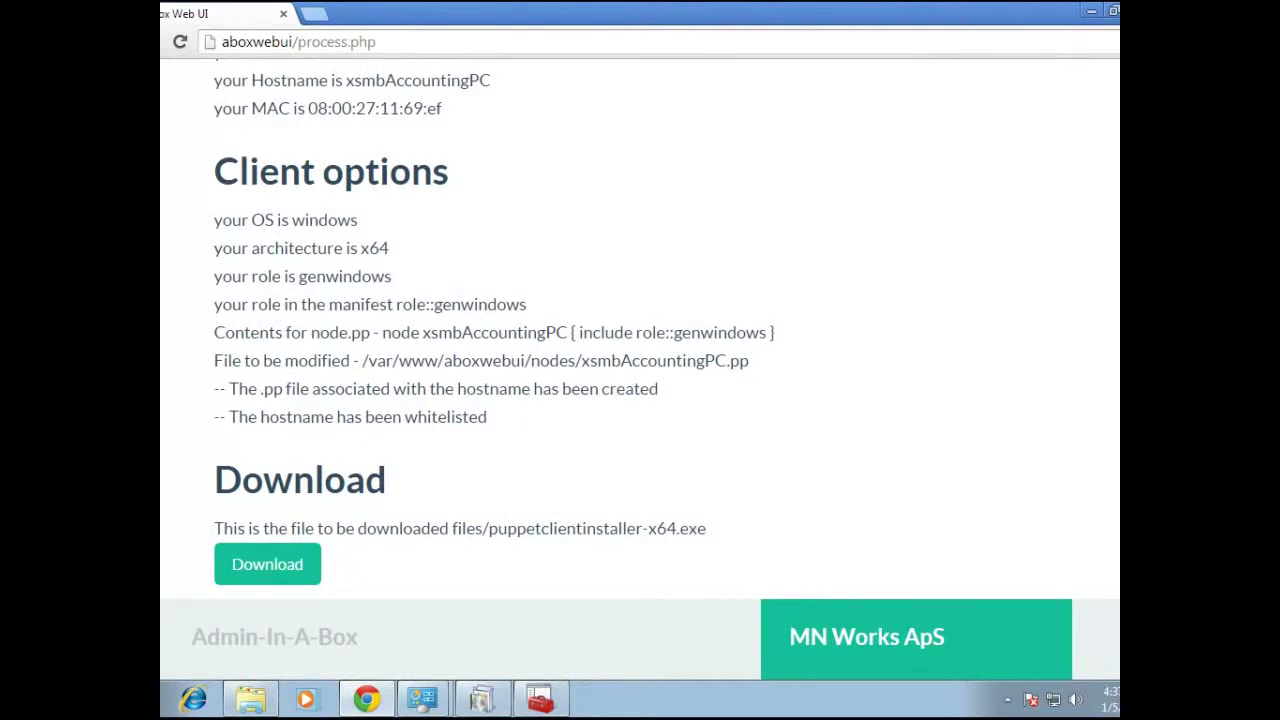
drag(487, 418, 214, 362)
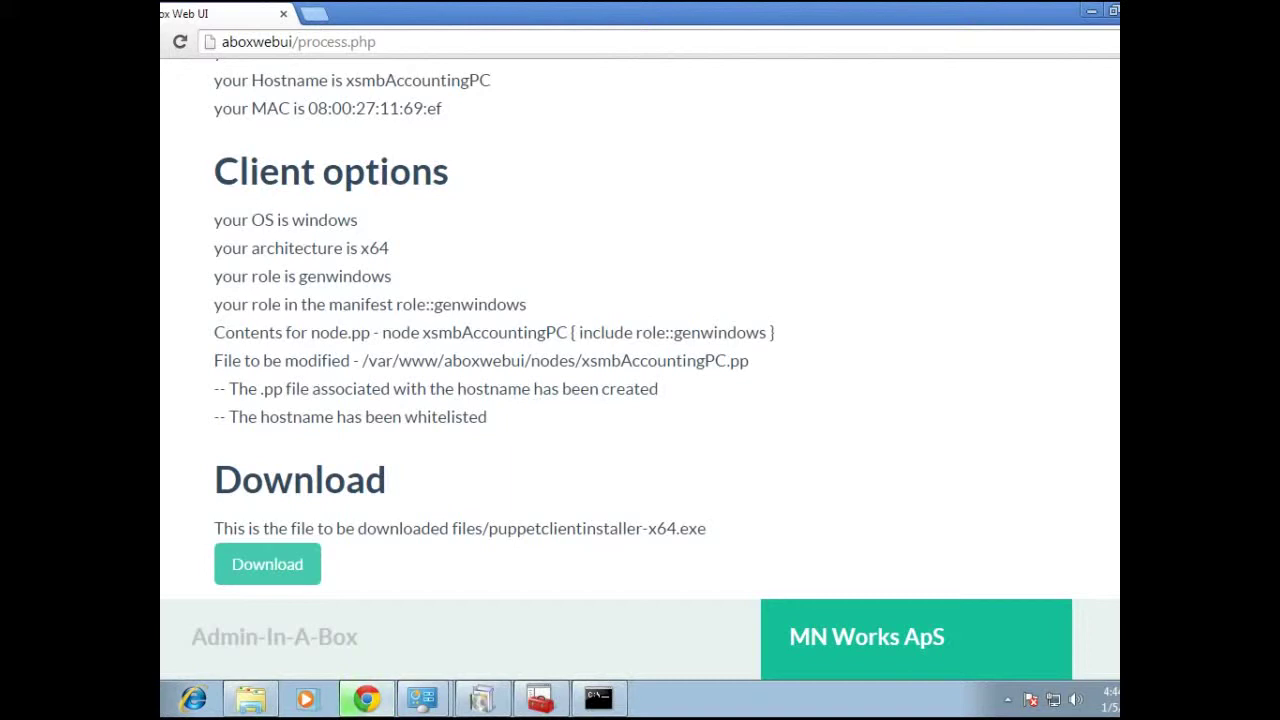
Download and run the x64 Puppet installer as administrator, closing the console when 'Everything done!' appears
click(267, 564)
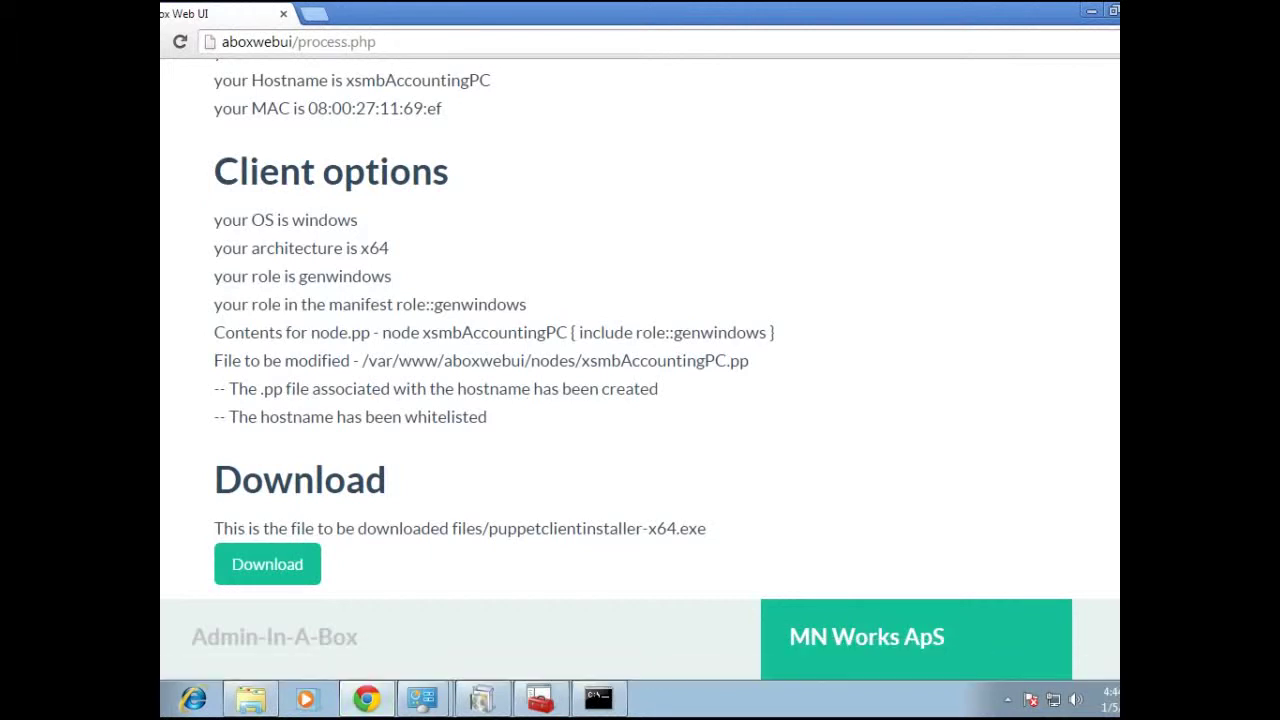
key(alt+y)
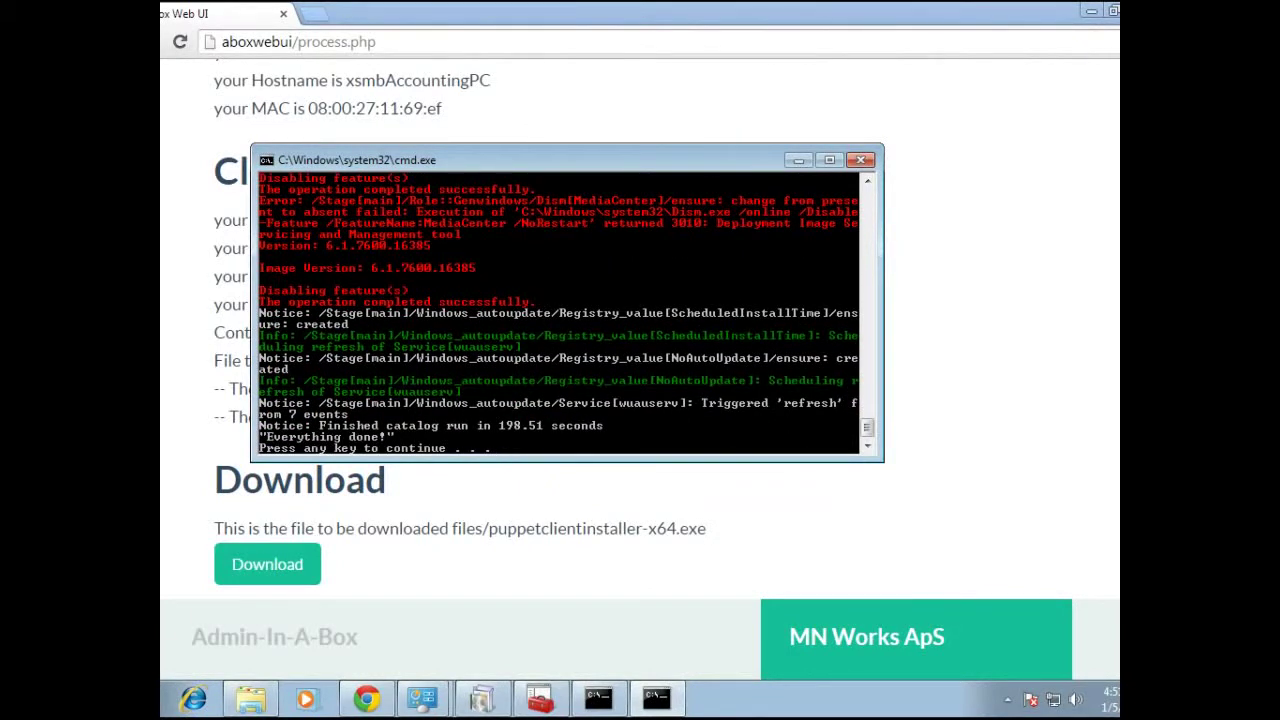
key(Return)
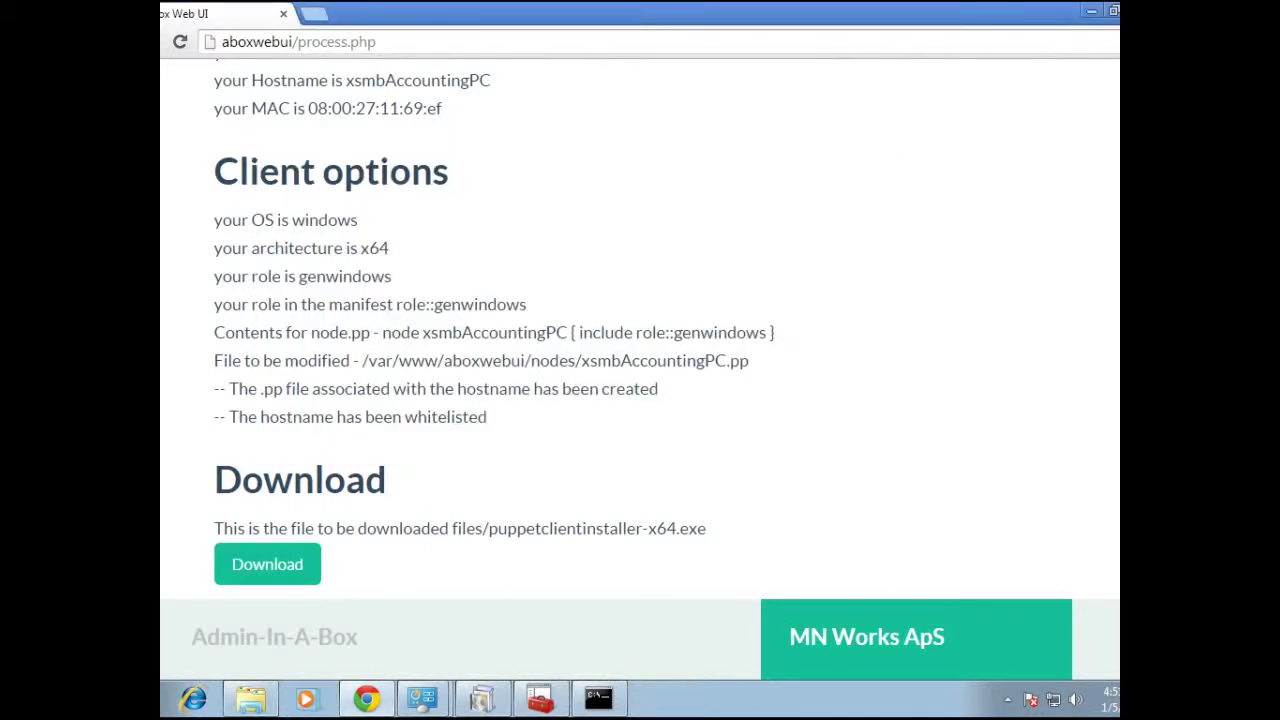
scroll(640, 373, up, 3)
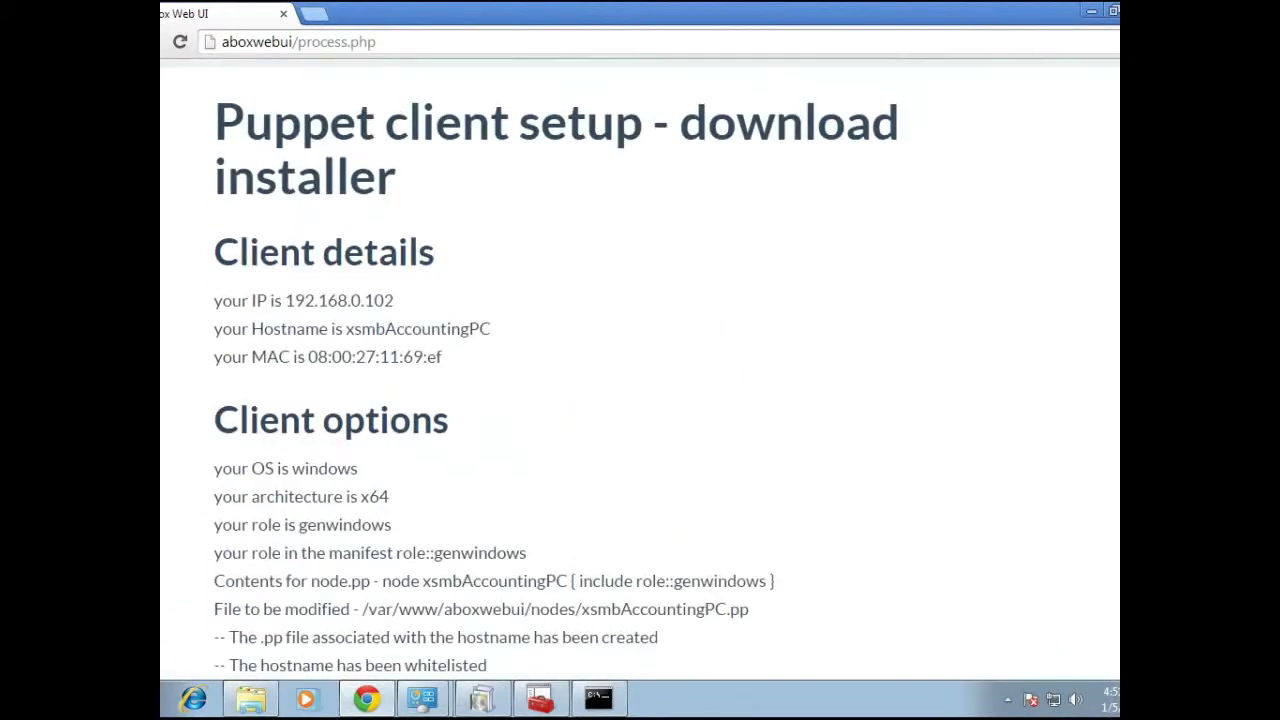
Check that Status lists xsmbAccountingPC as whitelisted with the genwindows role, then minimize Chrome
click(393, 84)
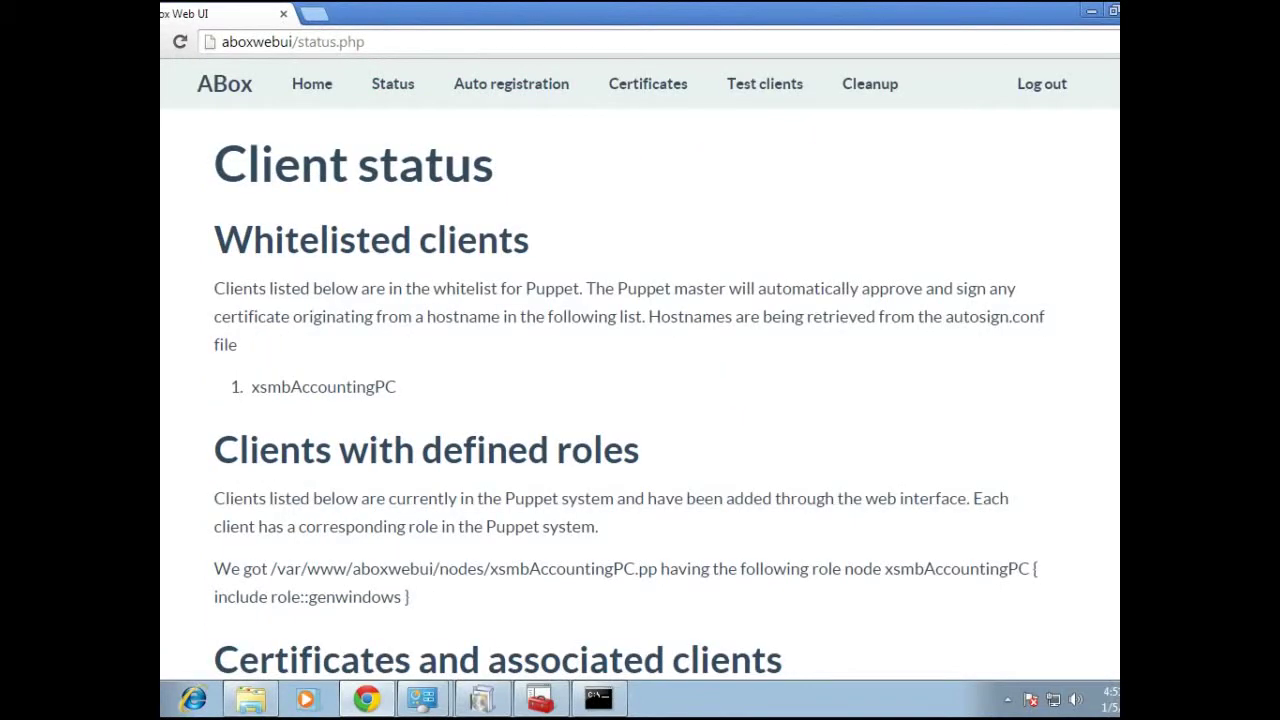
double_click(323, 386)
click(323, 386)
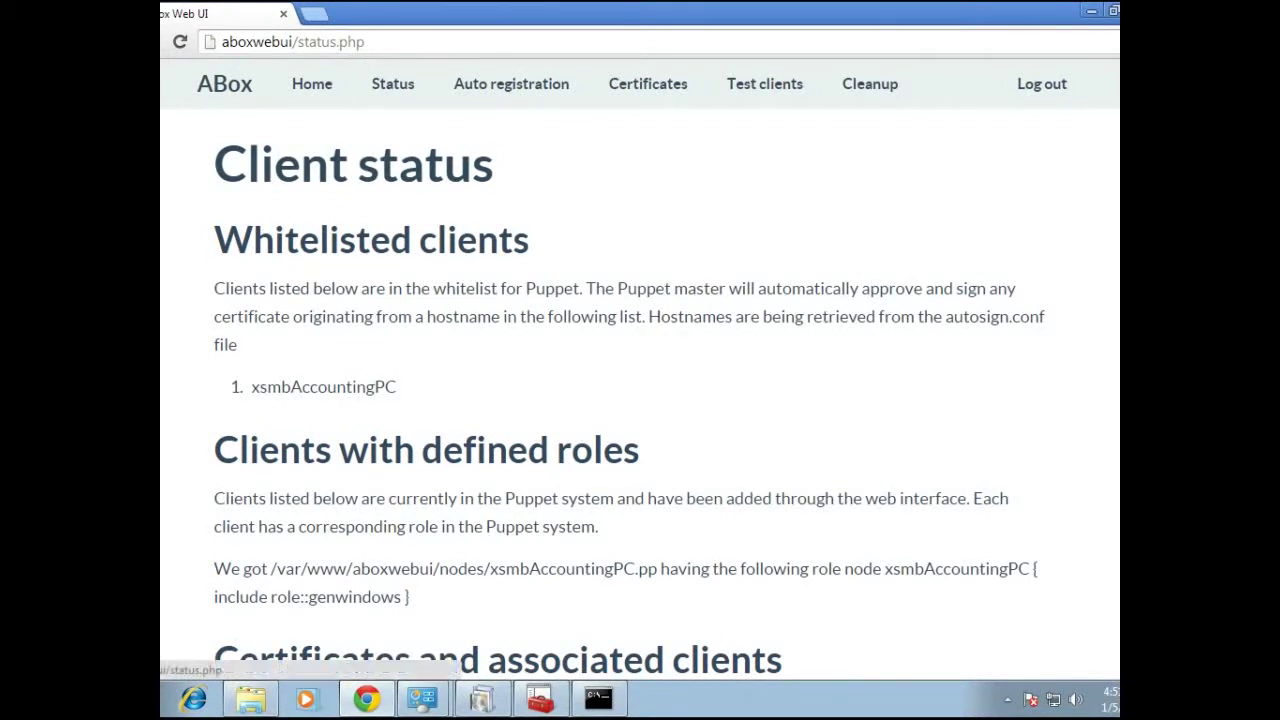
click(366, 698)
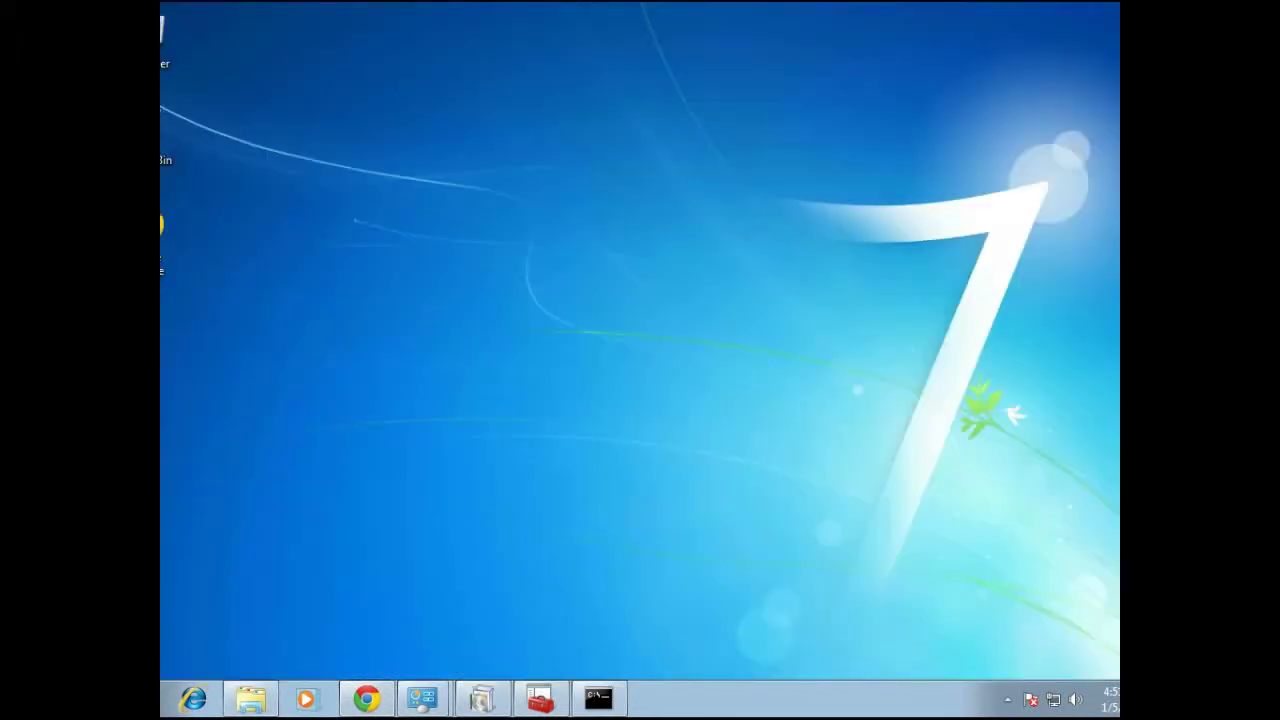
Open windowsclienttest on Local Disk (C:) and confirm it reads "windows test"
click(250, 698)
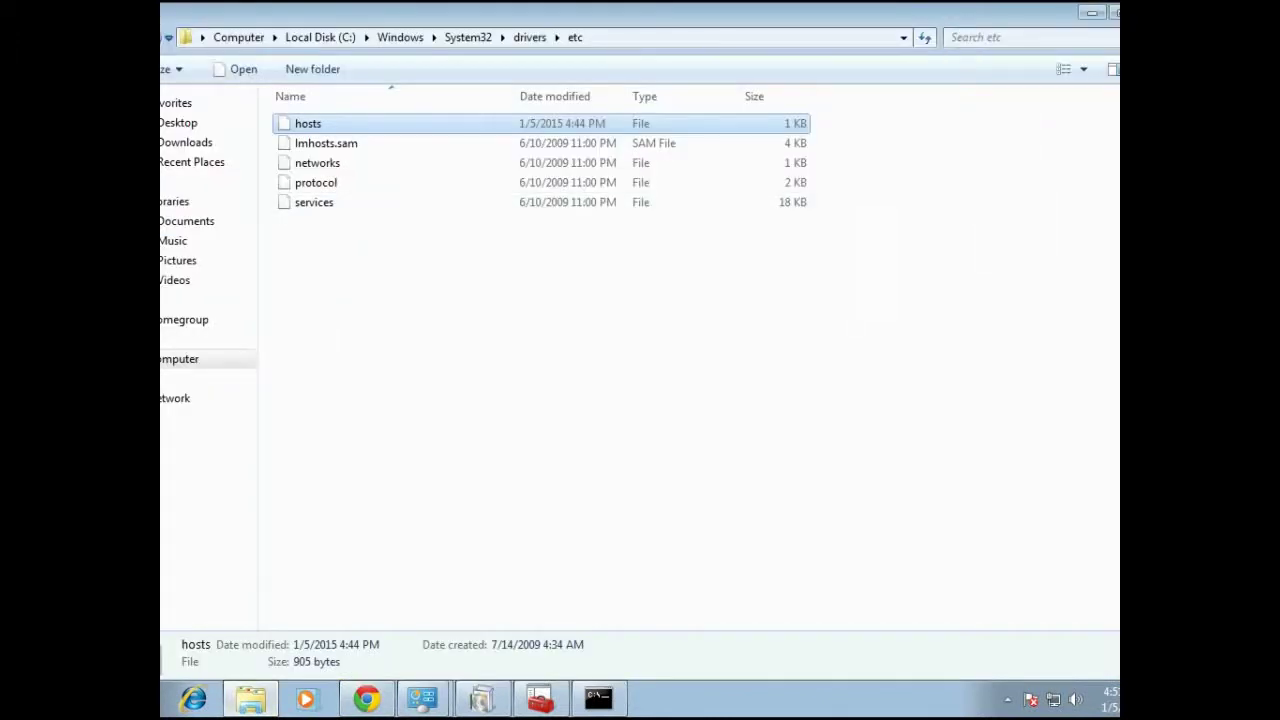
click(238, 37)
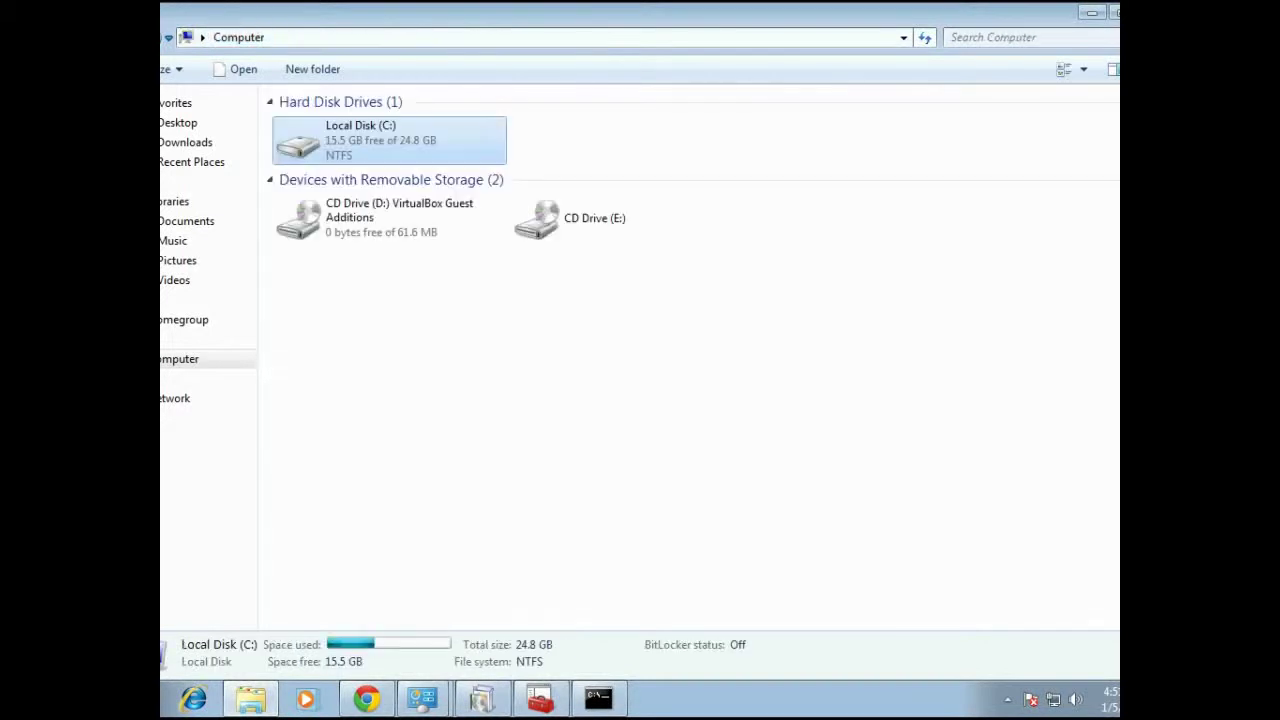
double_click(360, 140)
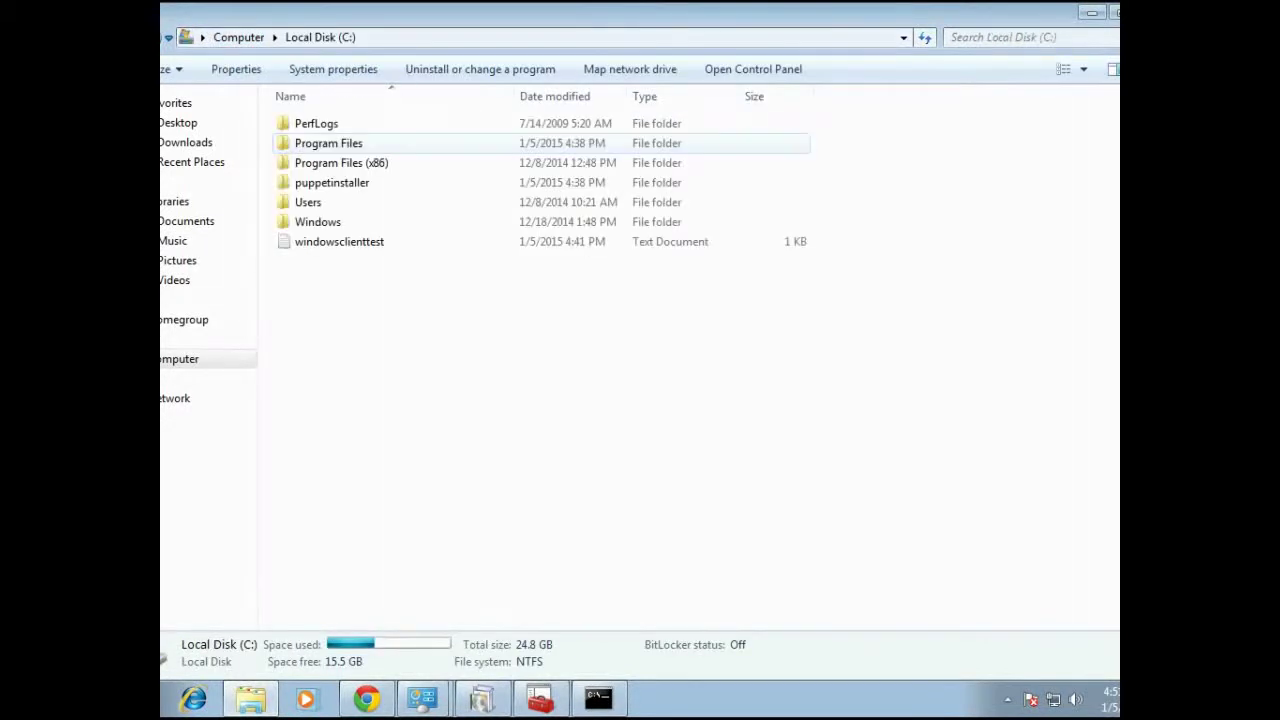
click(340, 241)
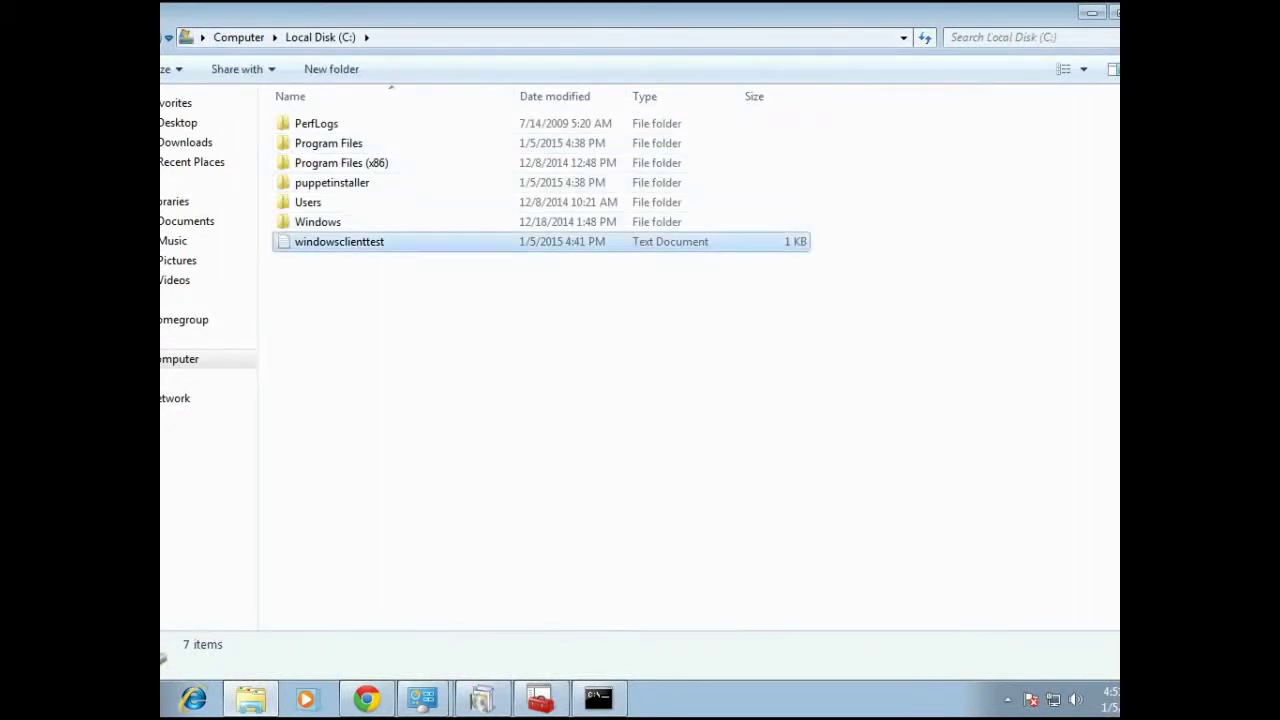
key(Return)
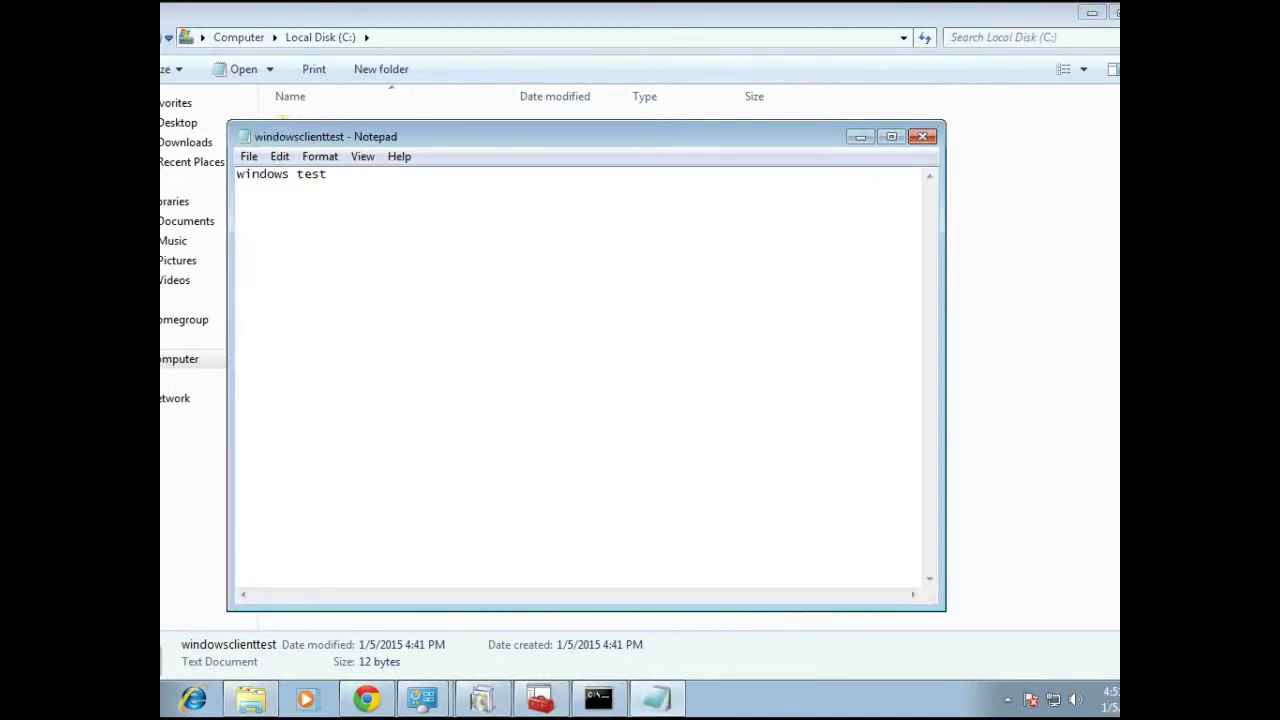
click(922, 136)
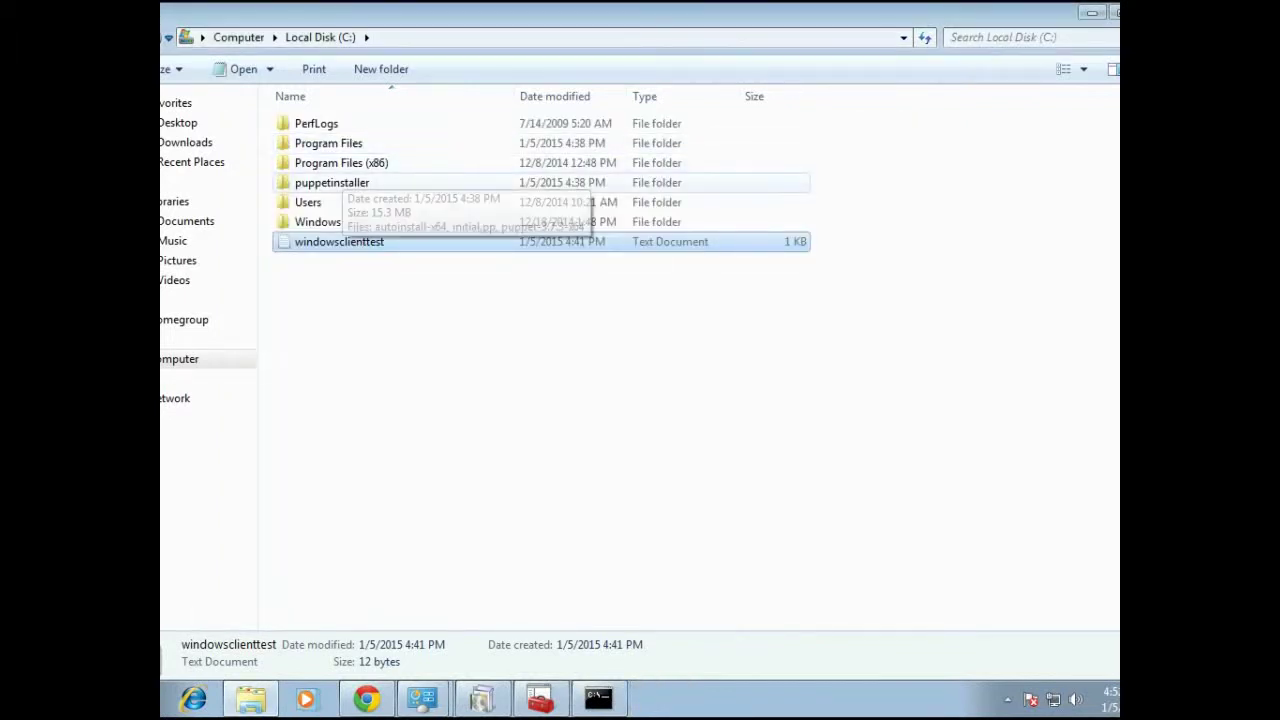
Look inside the puppetinstaller folder, return to C:, and minimize Explorer
double_click(332, 182)
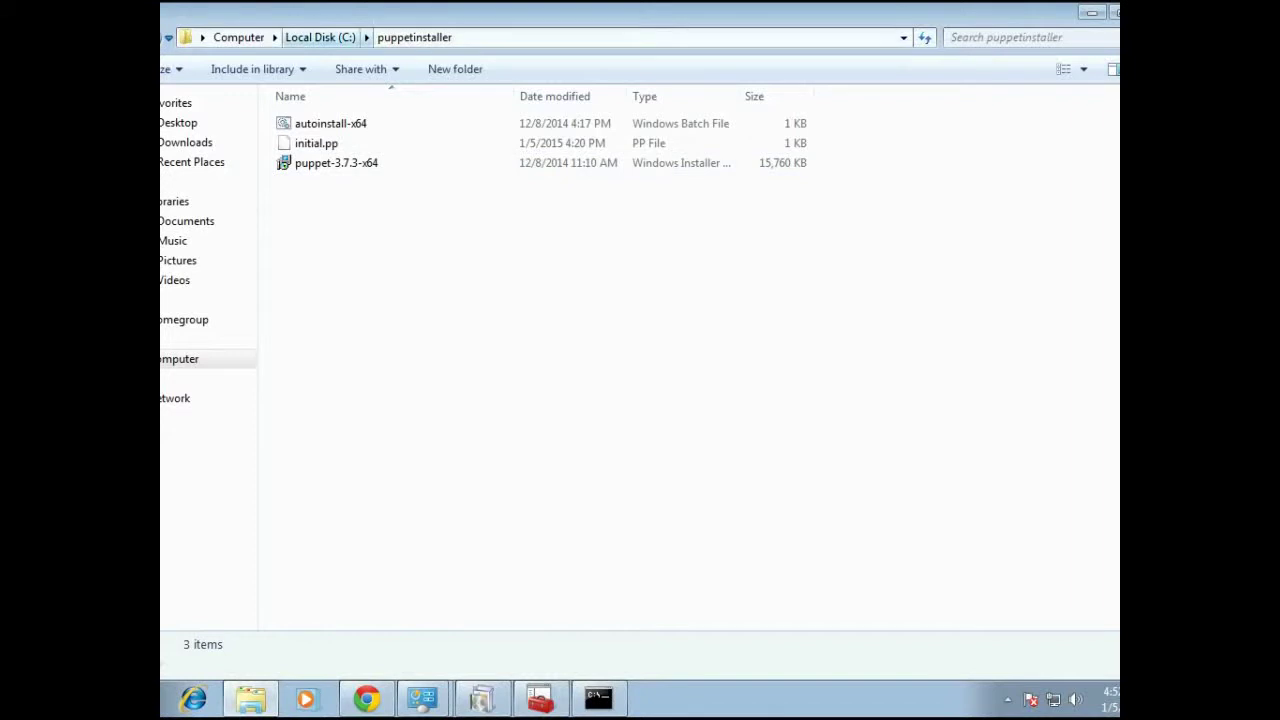
click(320, 37)
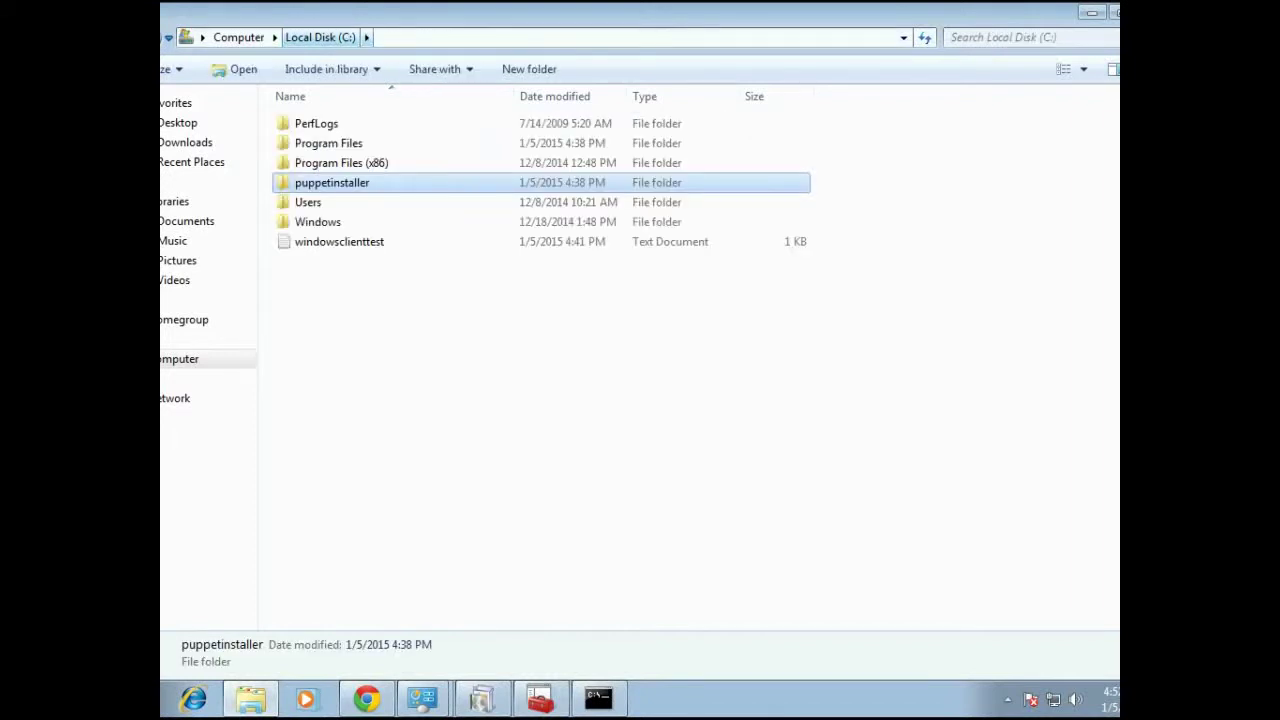
click(1091, 13)
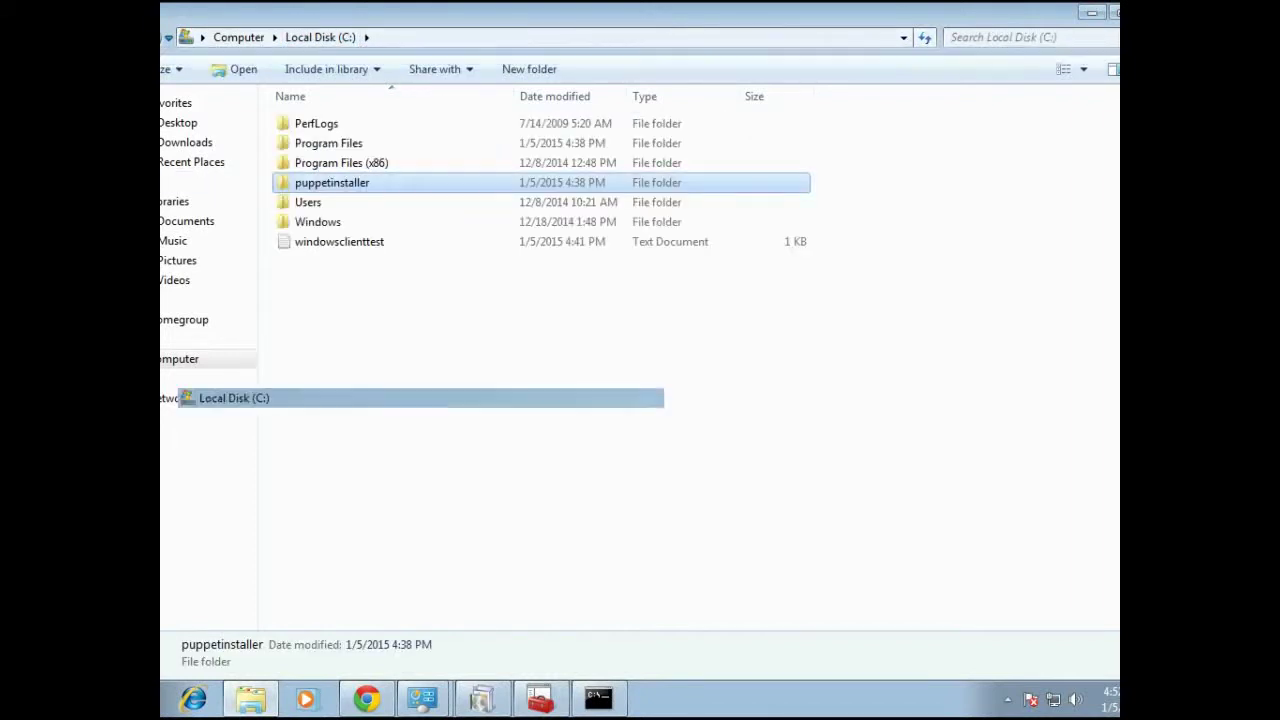
Refresh Programs and Features, select Puppet (64-bit) 3.7.3 to confirm it, and close the window
mouse_move(421, 698)
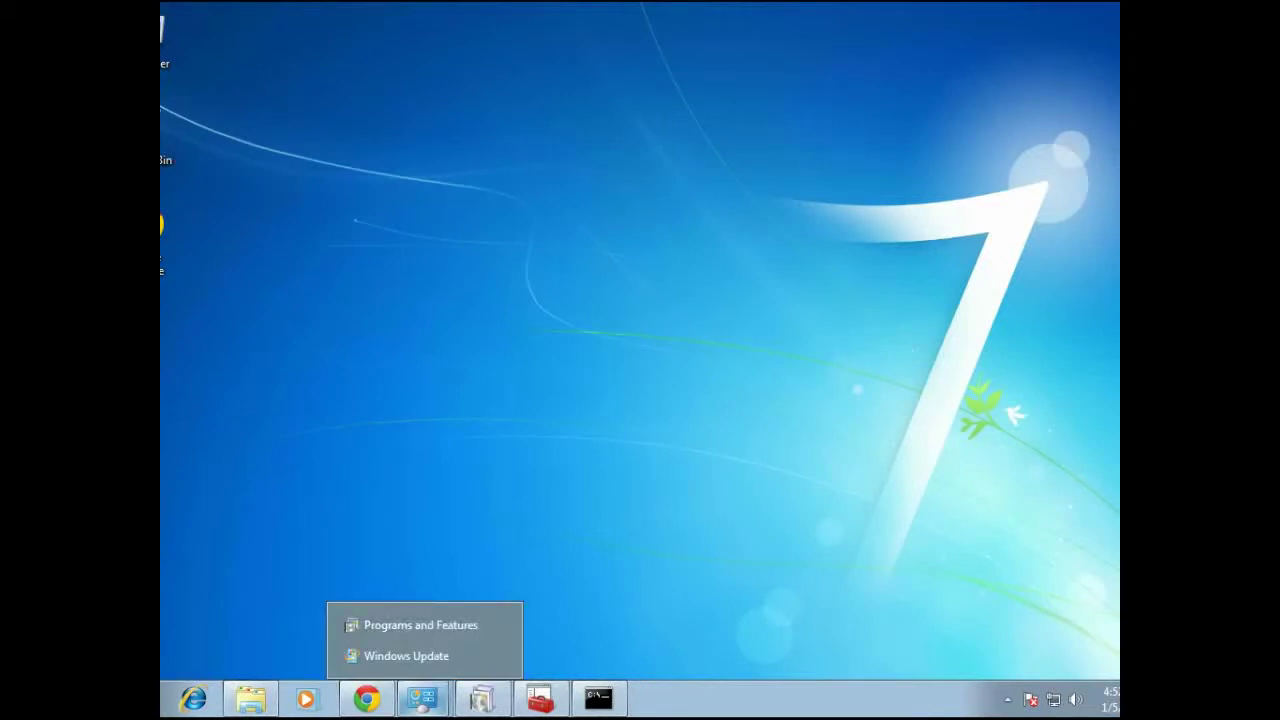
click(420, 625)
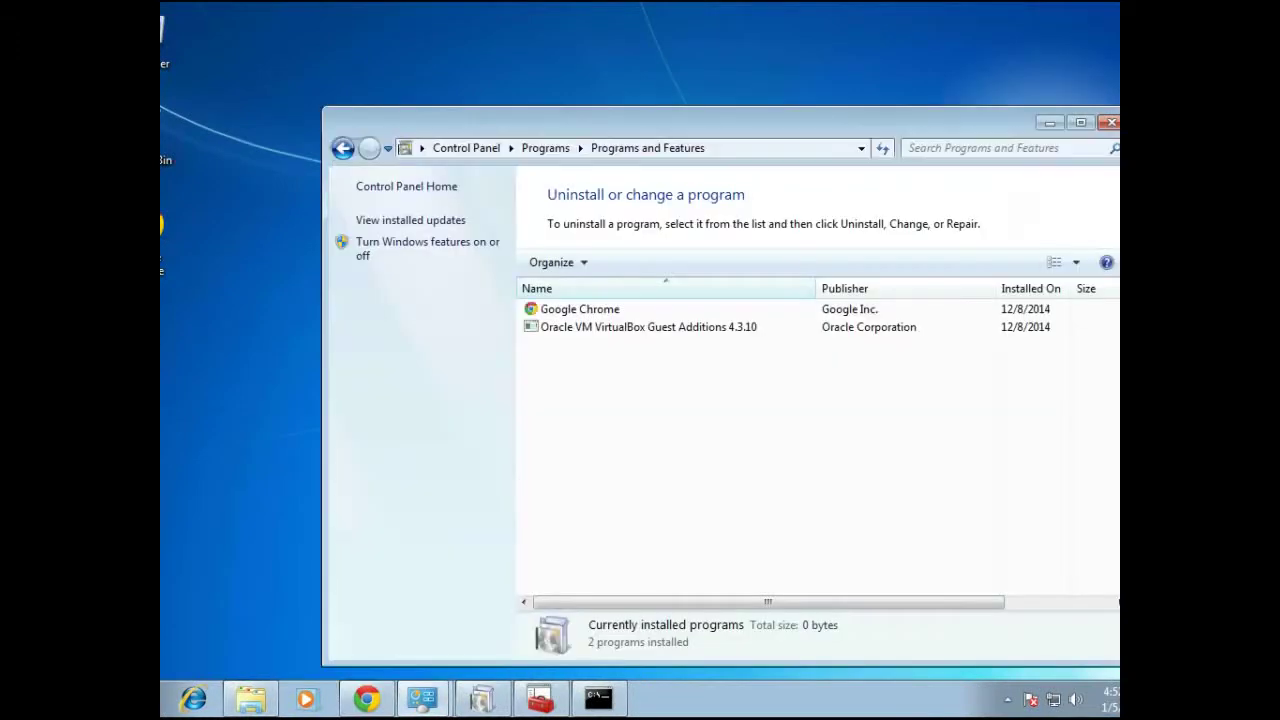
right_click(577, 397)
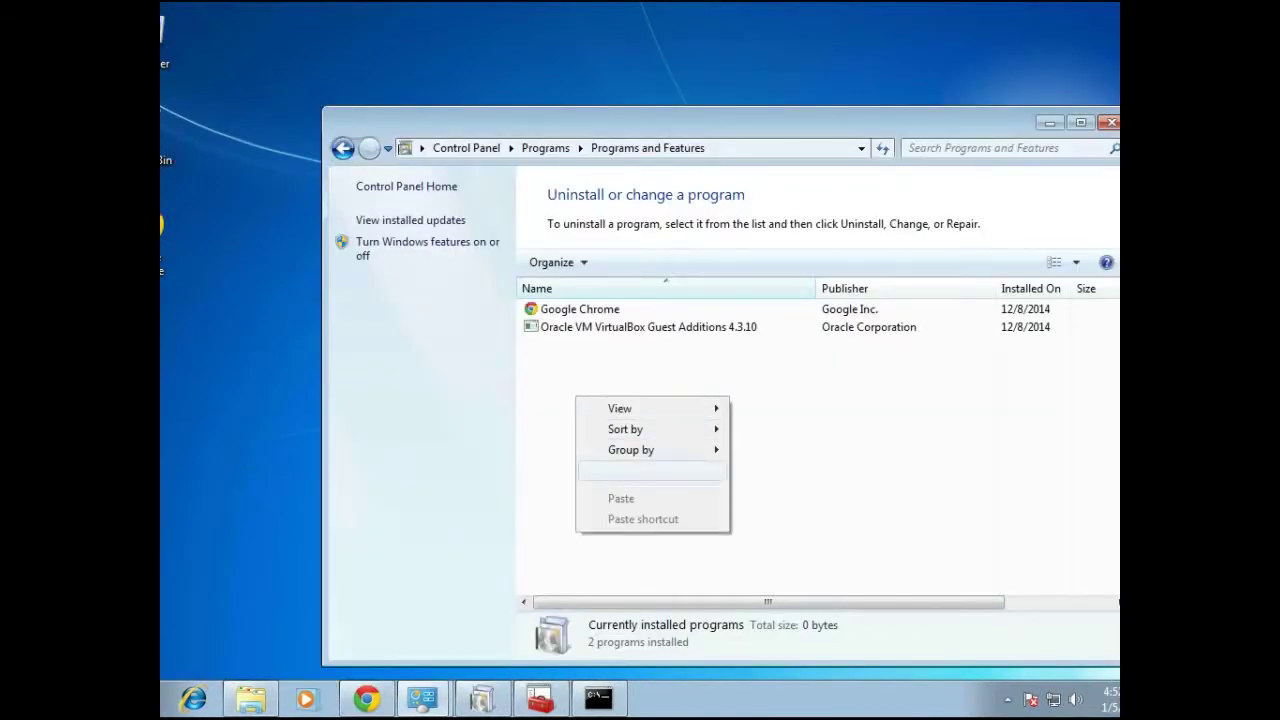
click(627, 470)
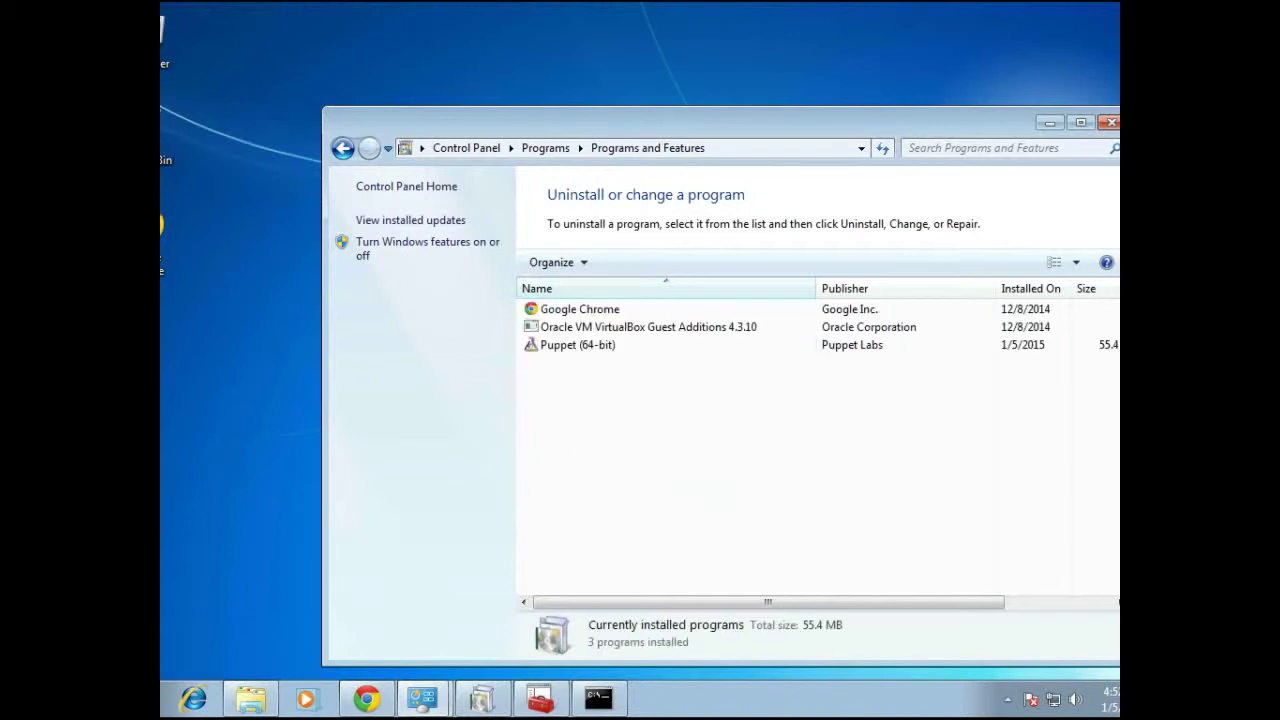
click(577, 345)
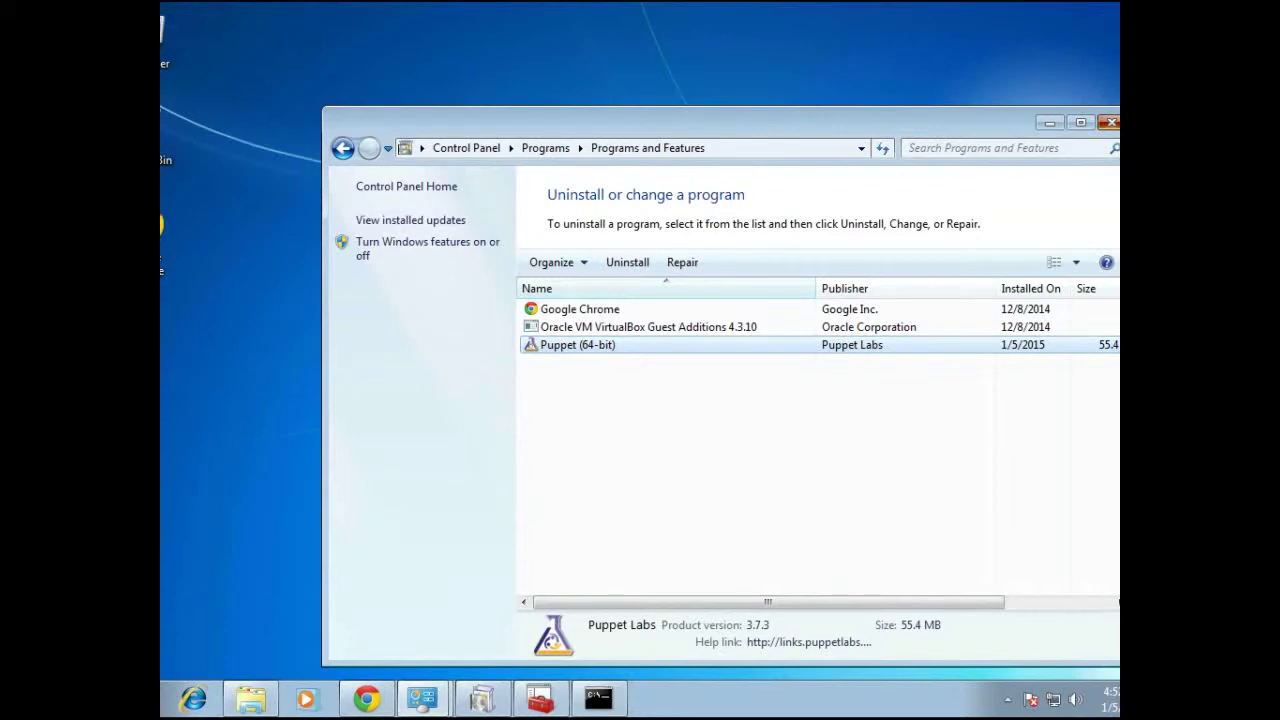
click(1110, 122)
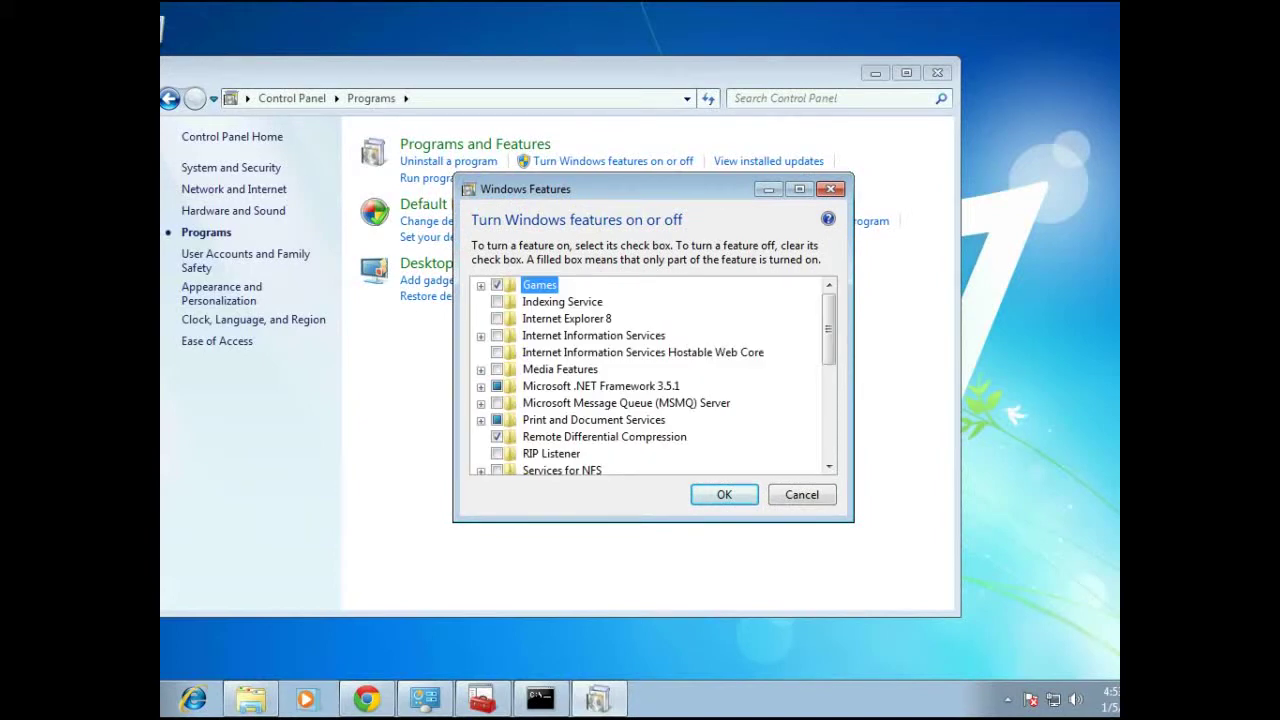
Check Internet Explorer 8 and the unticked Media Features subfeatures, then close Windows Features
click(566, 318)
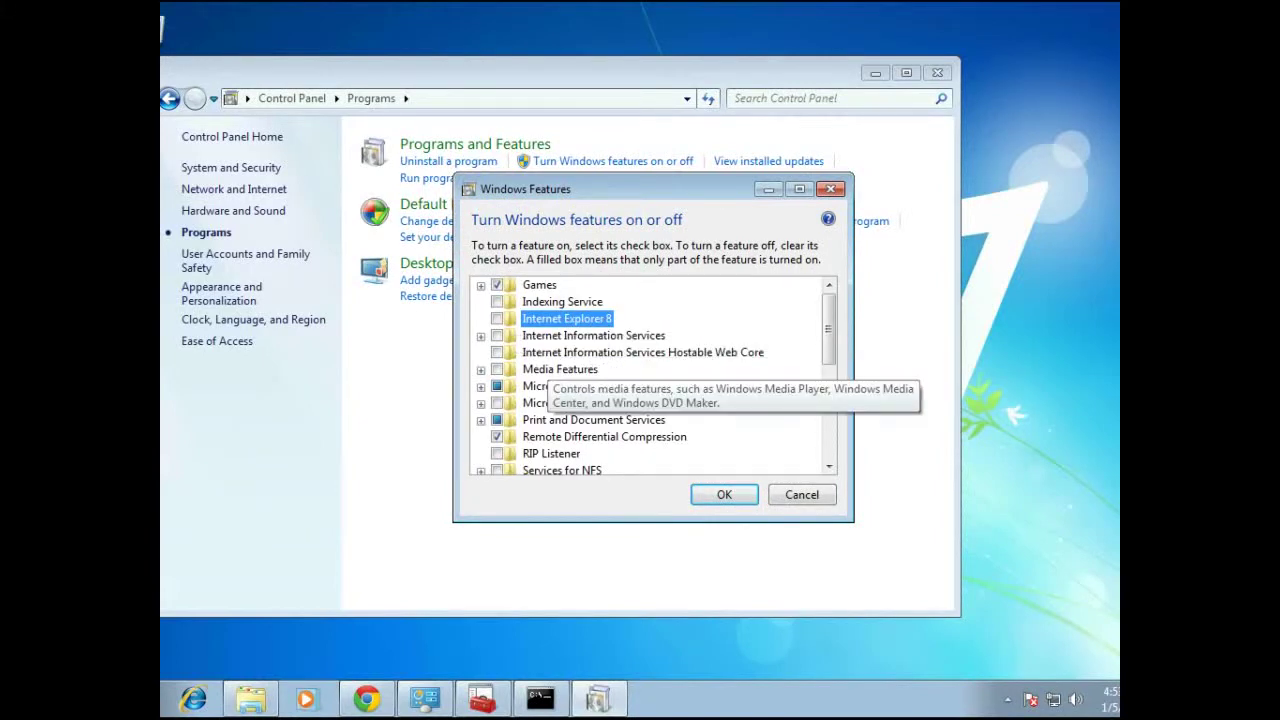
double_click(558, 369)
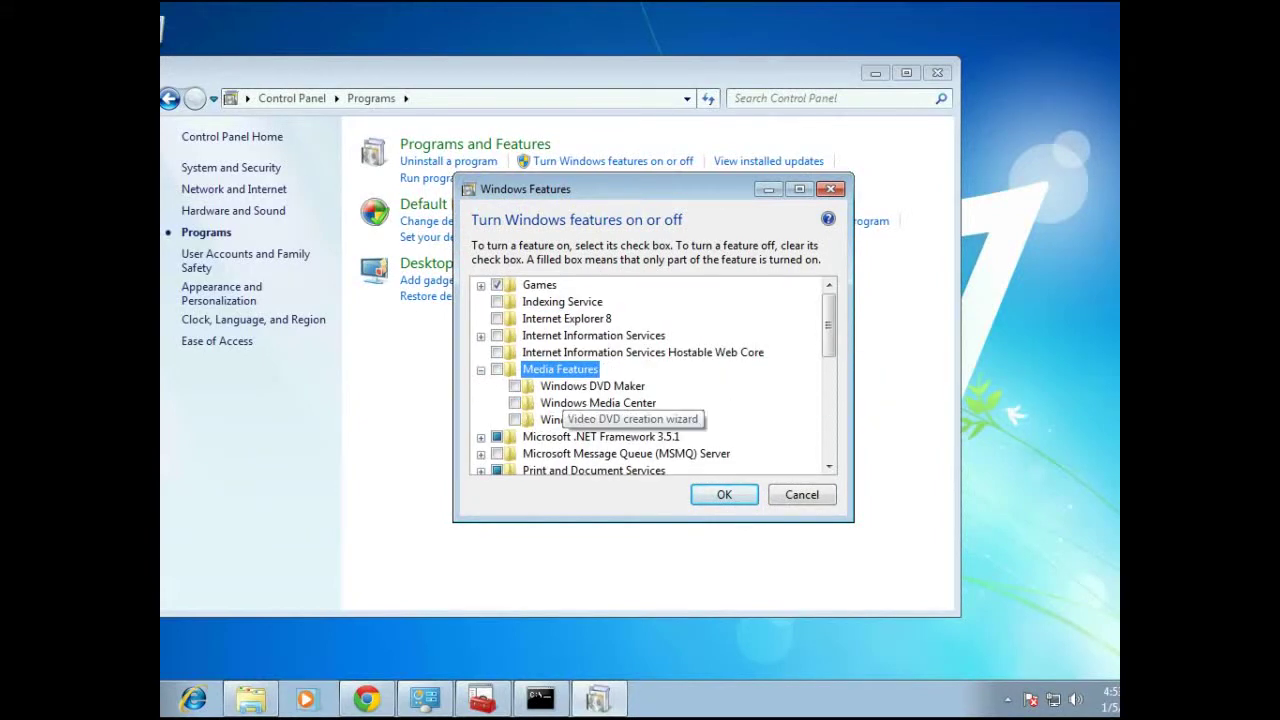
click(724, 494)
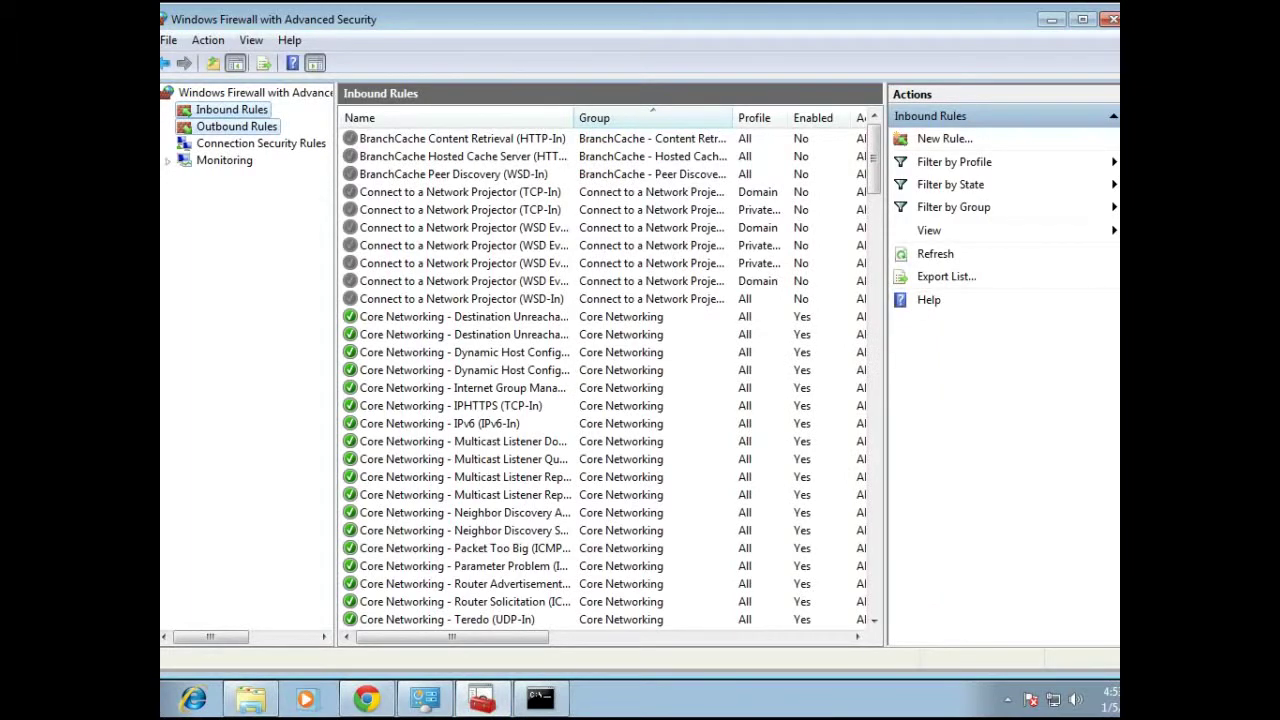
Open win_test_ssh_rule's properties and confirm it allows TCP on local port 22
click(236, 126)
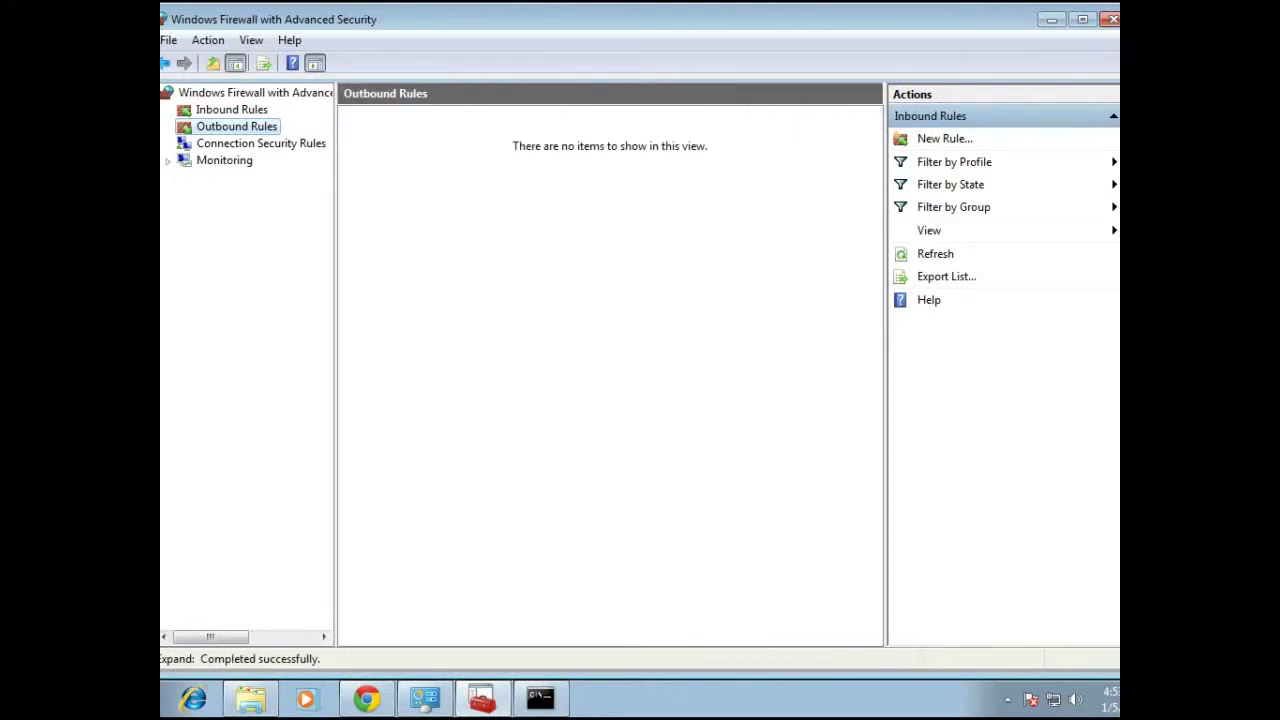
click(231, 109)
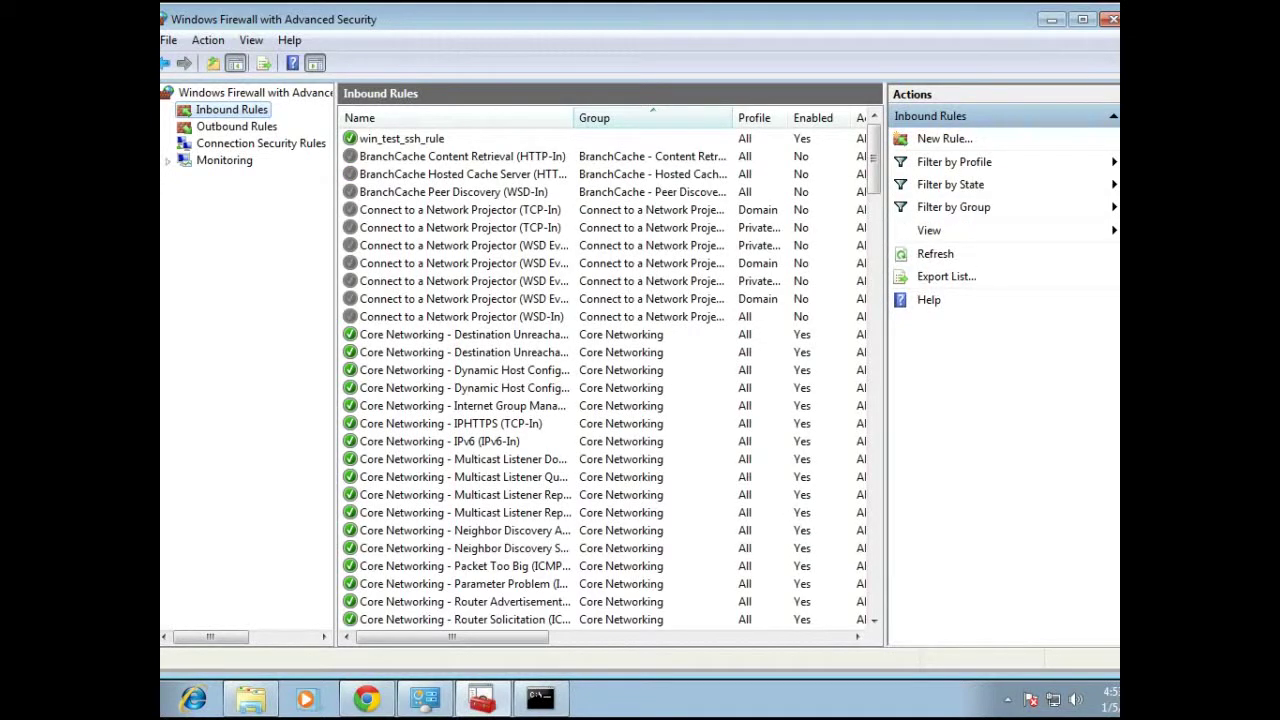
right_click(418, 139)
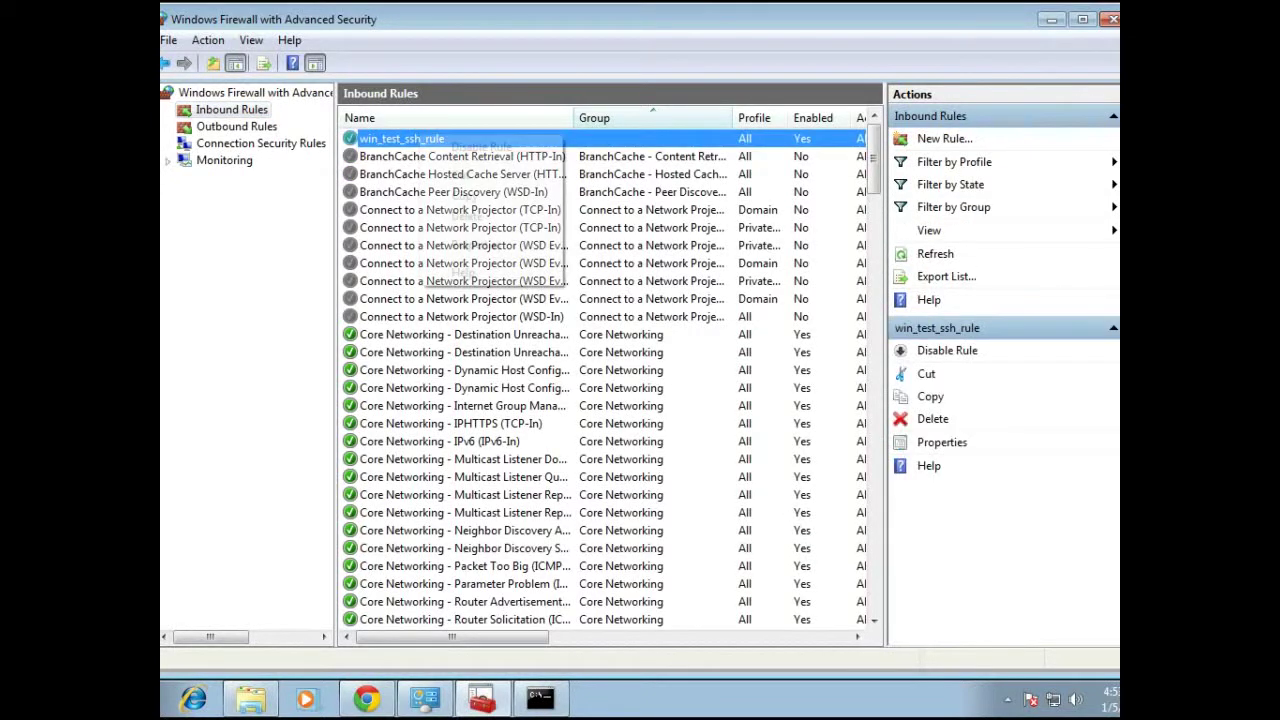
click(476, 244)
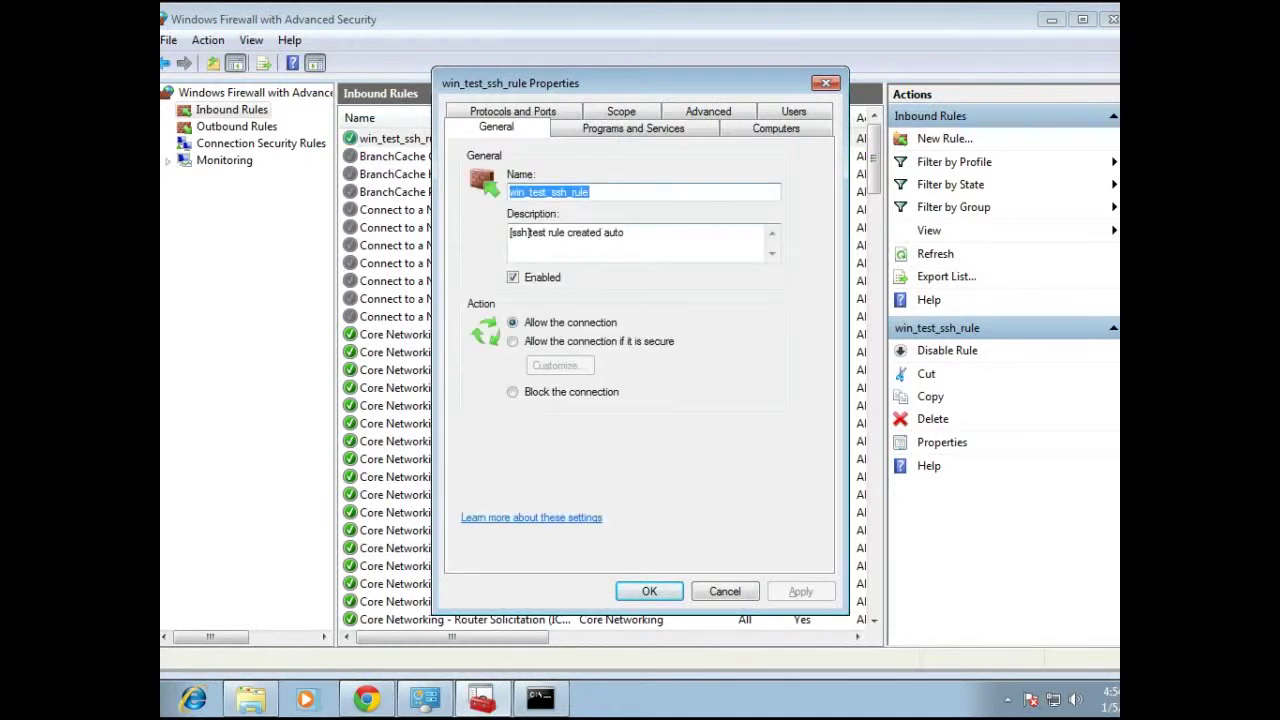
click(512, 111)
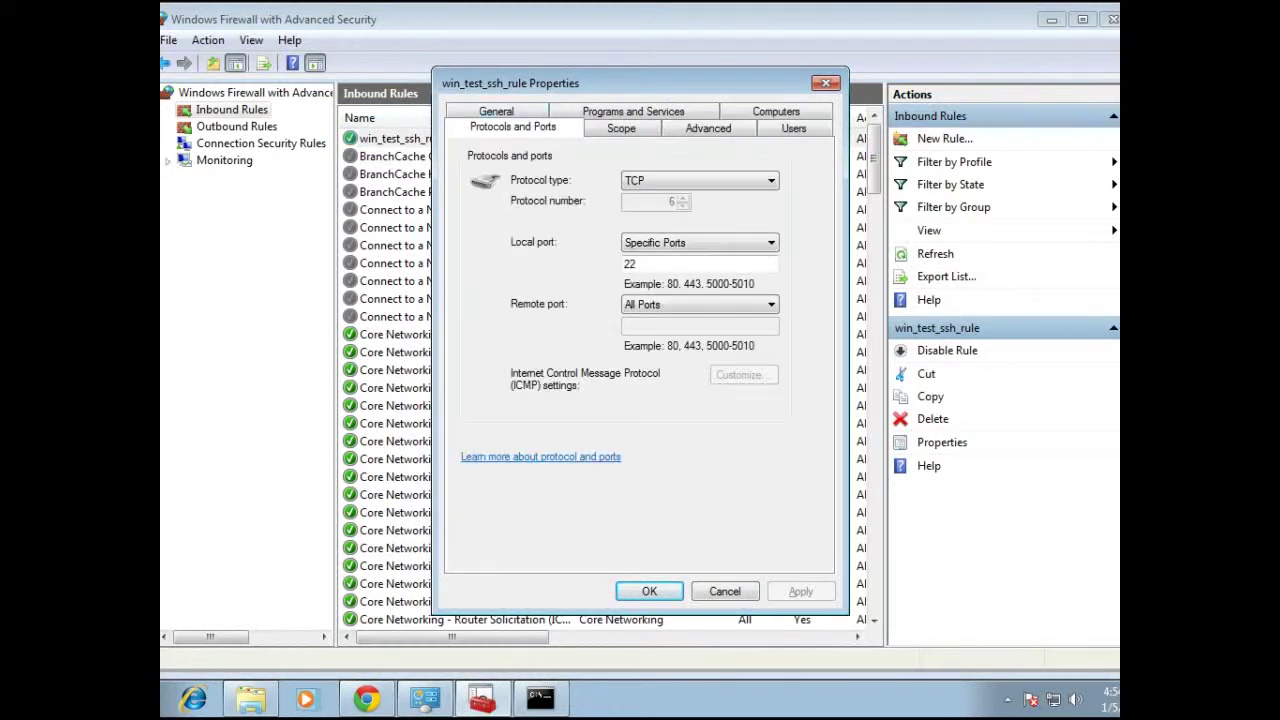